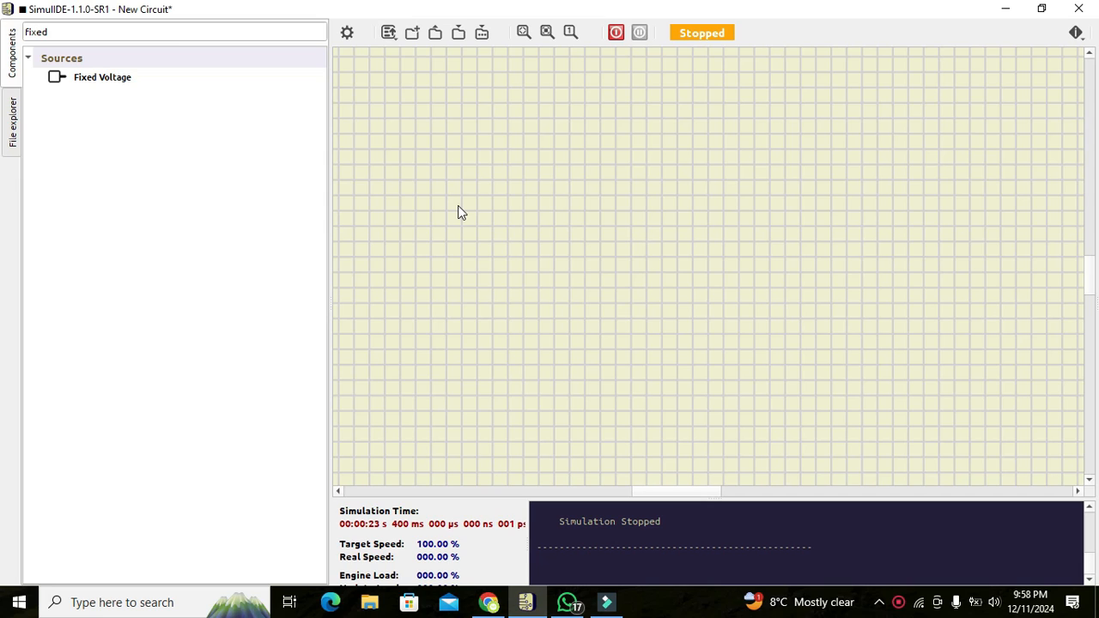
Clear the component search box and bring up the full component list.
{"action": "left_click", "coordinate": [160, 31]}
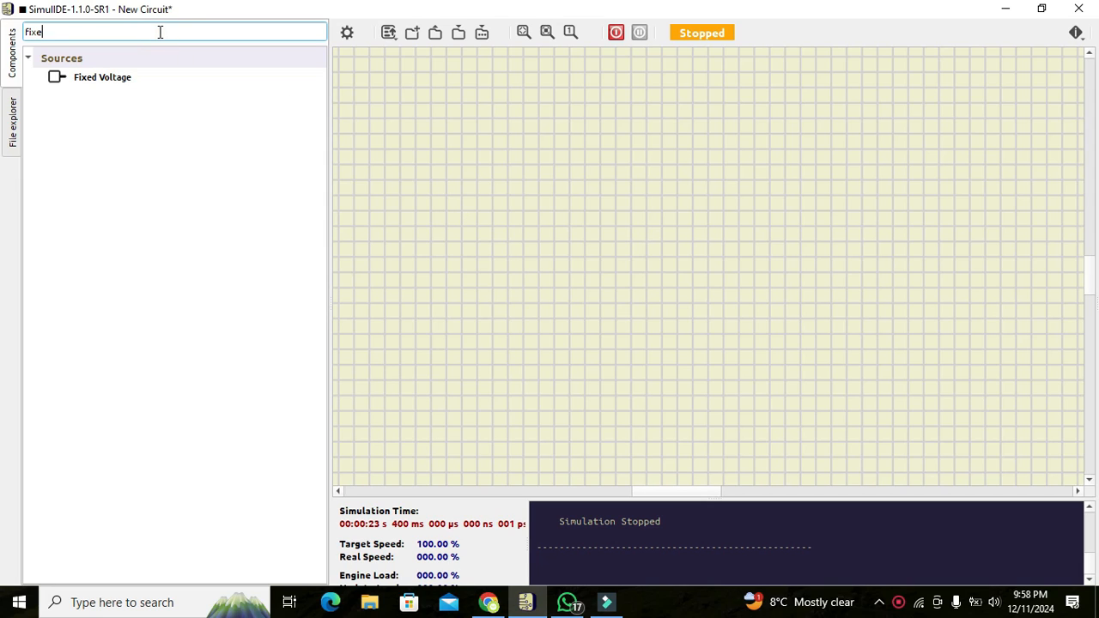
{"action": "key", "text": "BackSpace"}
{"action": "key", "text": "Return"}
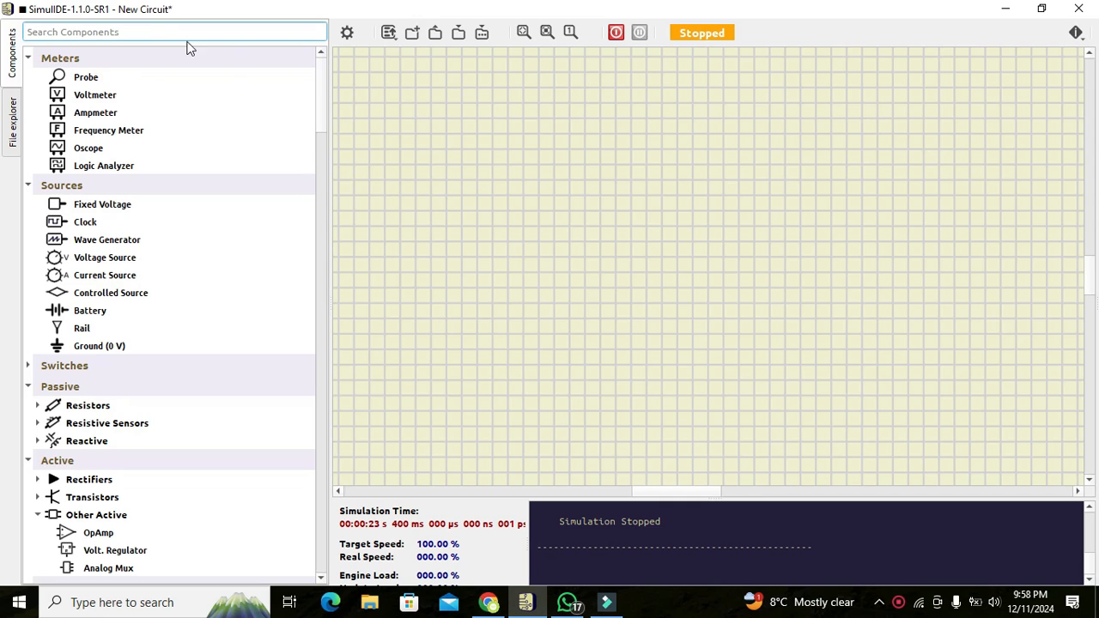
{"action": "left_click_drag", "start_coordinate": [319, 93], "coordinate": [319, 246]}
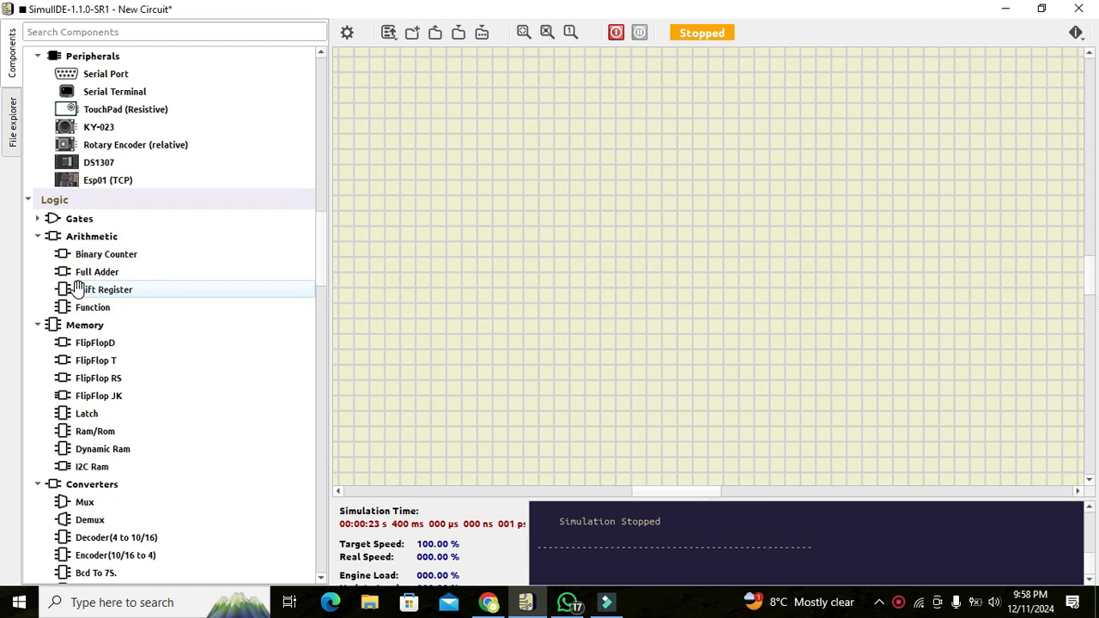
Drop a Shift Register onto the canvas and nudge it slightly right.
{"action": "left_click_drag", "start_coordinate": [76, 289], "coordinate": [646, 261]}
{"action": "left_click", "coordinate": [567, 225]}
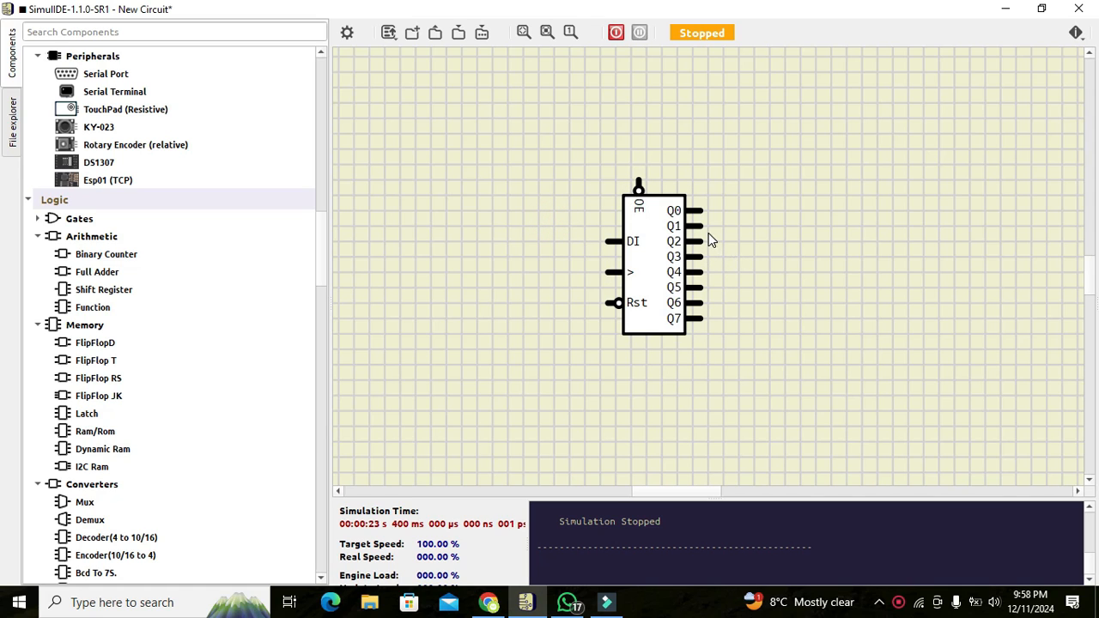
{"action": "left_click_drag", "start_coordinate": [635, 241], "coordinate": [645, 244]}
{"action": "left_click", "coordinate": [590, 231]}
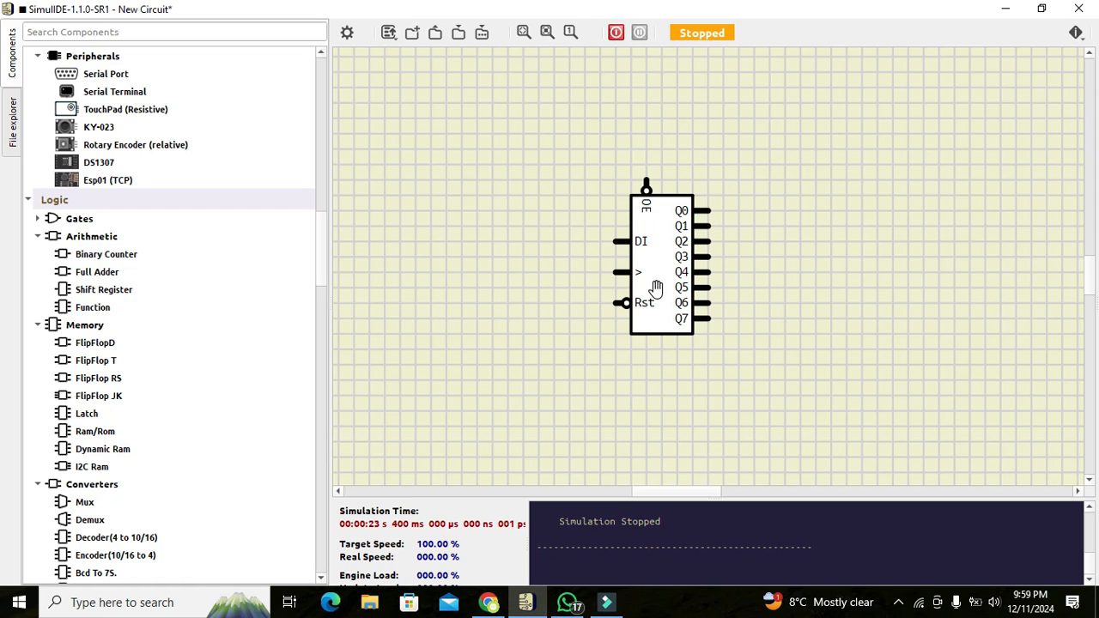
Search 'led', place an LED right of the register, and wire output Q0 to it.
{"action": "left_click", "coordinate": [227, 30]}
{"action": "type", "text": "led"}
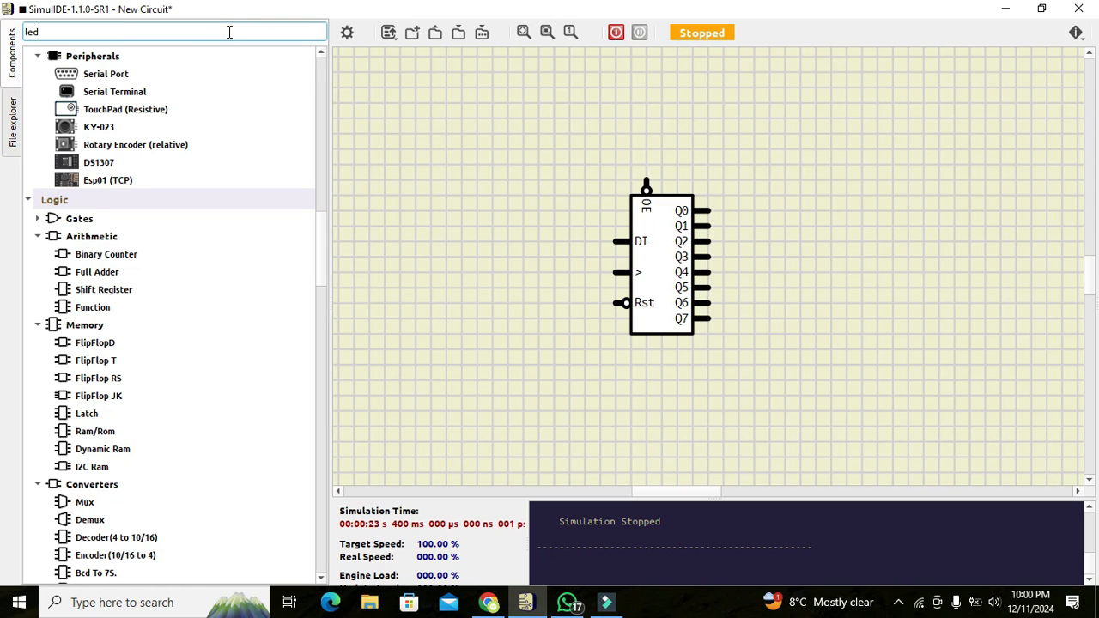
{"action": "left_click", "coordinate": [75, 97]}
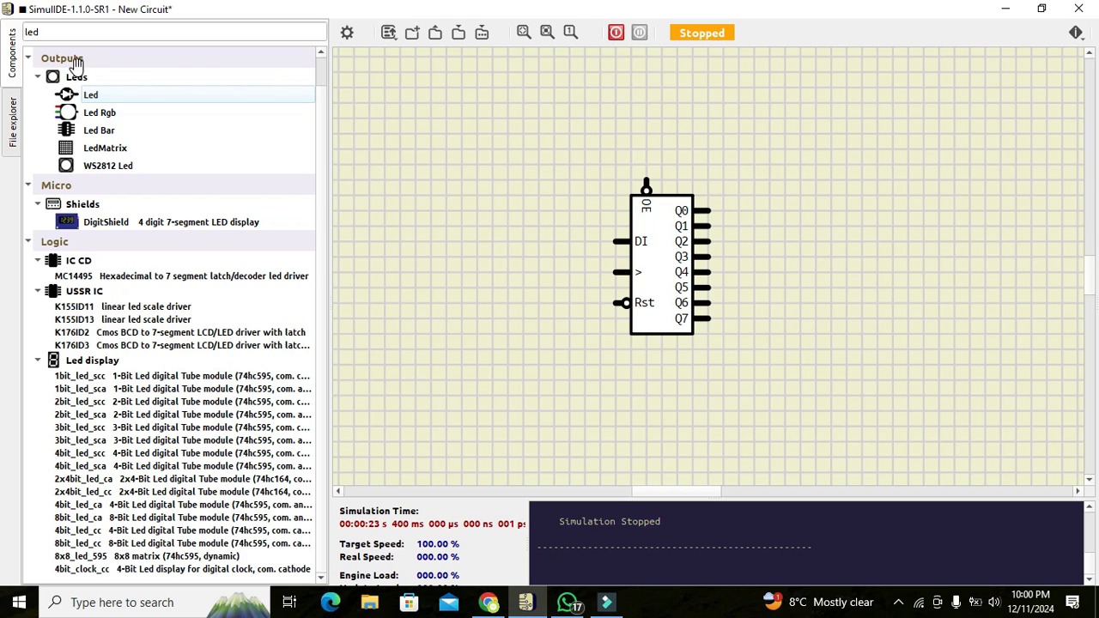
{"action": "left_click_drag", "start_coordinate": [85, 93], "coordinate": [907, 139]}
{"action": "left_click", "coordinate": [805, 129]}
{"action": "left_click", "coordinate": [706, 208]}
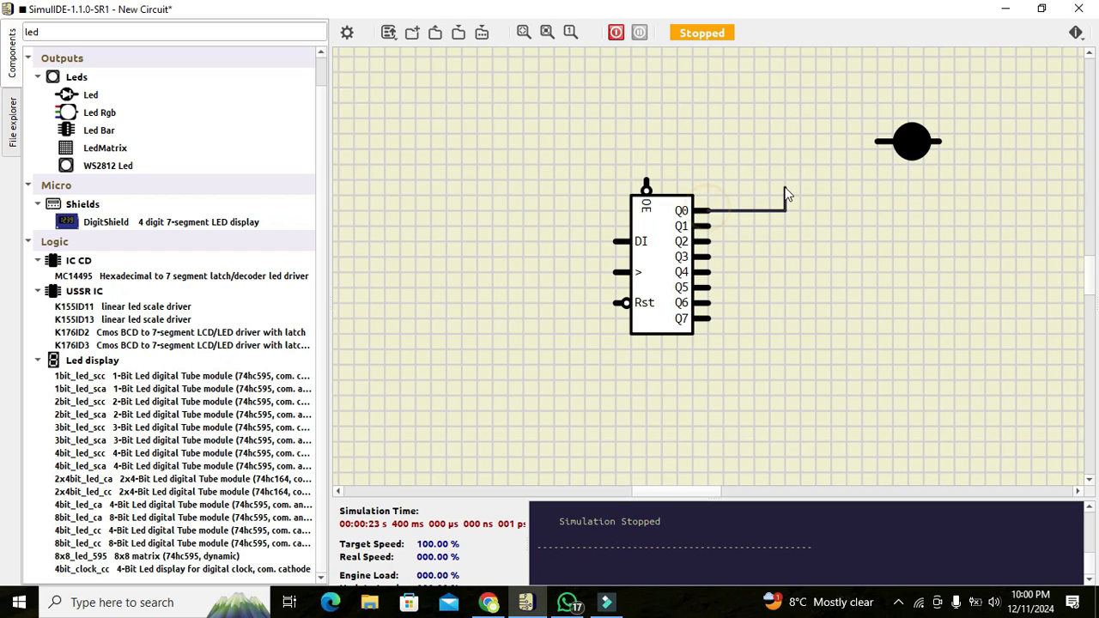
{"action": "left_click", "coordinate": [774, 139]}
{"action": "left_click", "coordinate": [878, 141]}
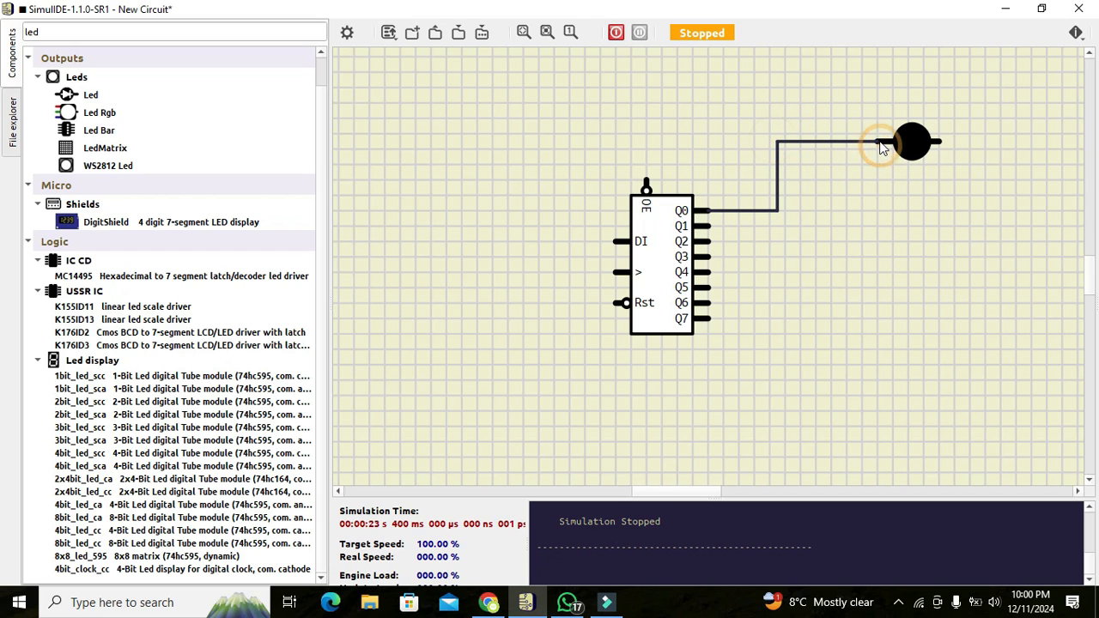
Copy the LED and paste three copies stacked below it as LEDs two to four.
{"action": "right_click", "coordinate": [919, 153]}
{"action": "left_click", "coordinate": [928, 176]}
{"action": "right_click", "coordinate": [871, 187]}
{"action": "left_click", "coordinate": [901, 194]}
{"action": "left_click_drag", "start_coordinate": [871, 177], "coordinate": [929, 186]}
{"action": "left_click", "coordinate": [928, 232]}
{"action": "right_click", "coordinate": [849, 214]}
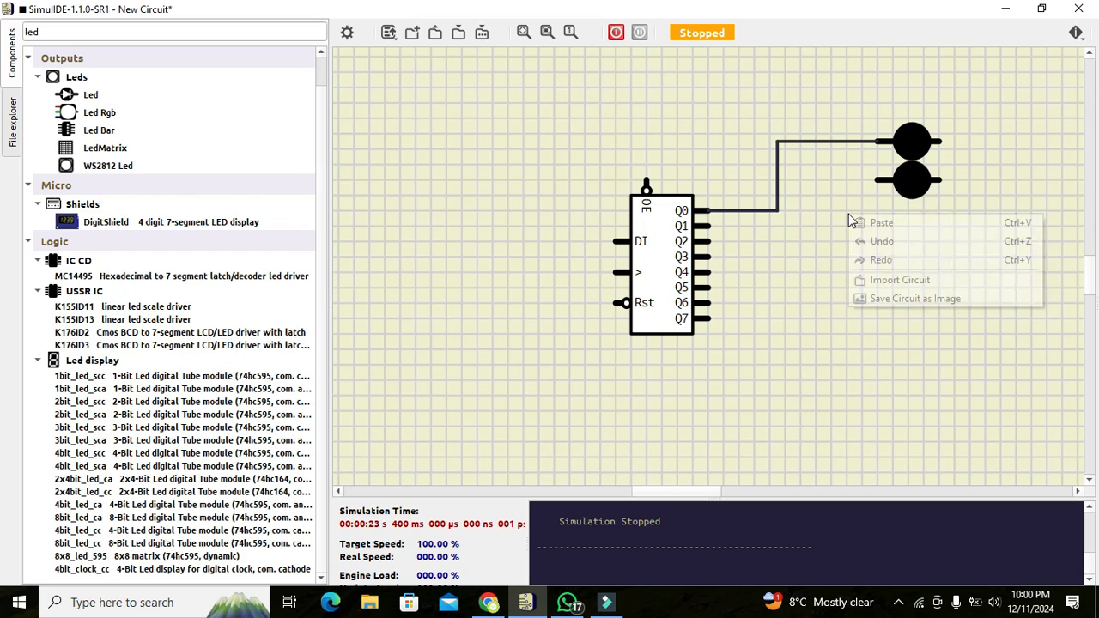
{"action": "left_click", "coordinate": [877, 223]}
{"action": "left_click_drag", "start_coordinate": [840, 205], "coordinate": [917, 221]}
{"action": "right_click", "coordinate": [828, 261]}
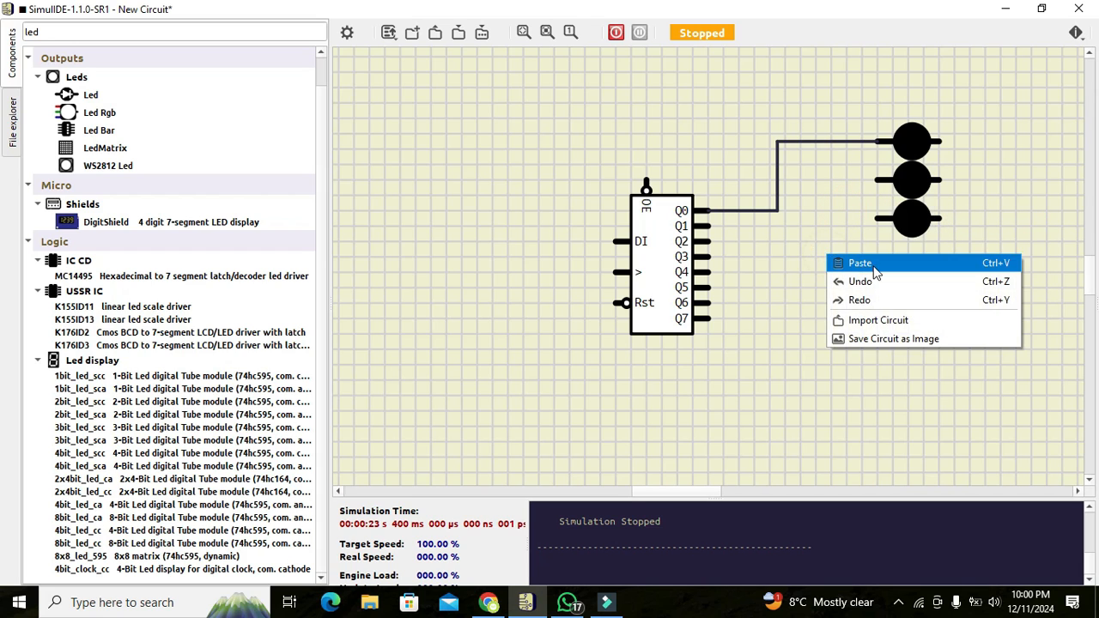
{"action": "left_click", "coordinate": [859, 264]}
{"action": "left_click", "coordinate": [833, 252]}
{"action": "left_click_drag", "start_coordinate": [833, 252], "coordinate": [925, 257]}
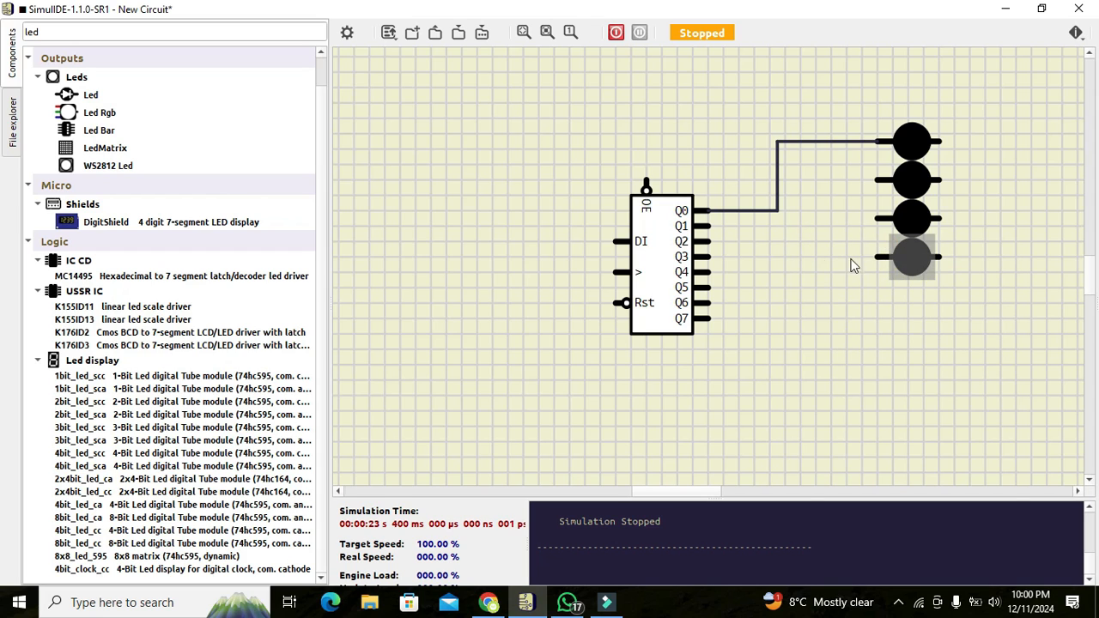
Paste four more LED copies below to complete a column of eight.
{"action": "right_click", "coordinate": [819, 255]}
{"action": "left_click", "coordinate": [850, 264]}
{"action": "left_click_drag", "start_coordinate": [794, 248], "coordinate": [923, 297]}
{"action": "left_click", "coordinate": [818, 283]}
{"action": "right_click", "coordinate": [818, 283]}
{"action": "left_click", "coordinate": [855, 295]}
{"action": "left_click_drag", "start_coordinate": [797, 275], "coordinate": [903, 329]}
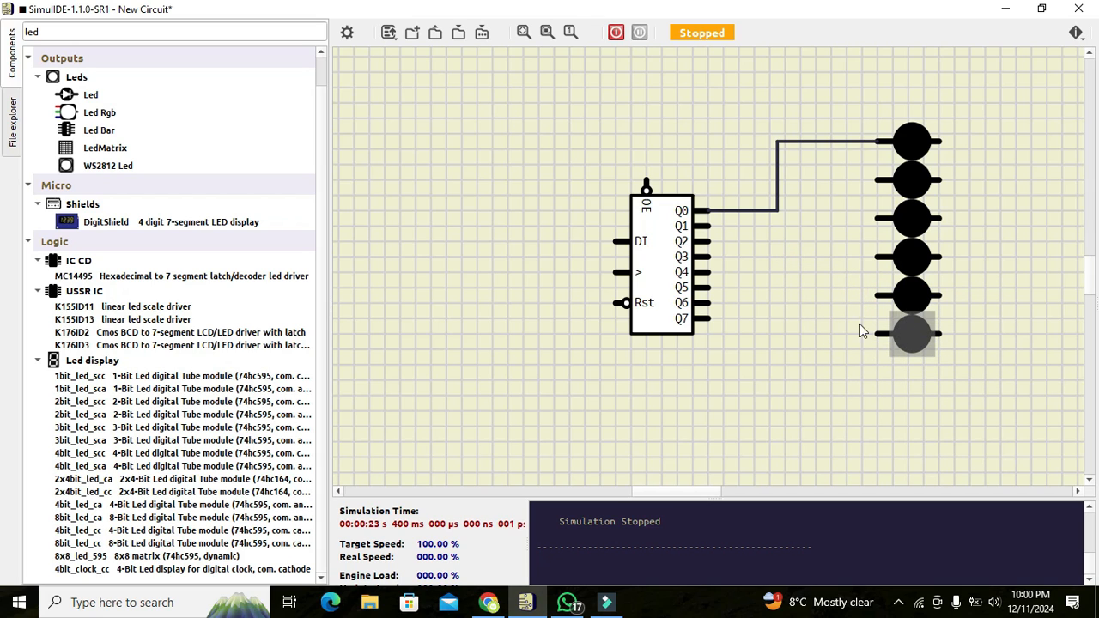
{"action": "left_click", "coordinate": [782, 303]}
{"action": "right_click", "coordinate": [781, 303]}
{"action": "left_click", "coordinate": [822, 314]}
{"action": "left_click_drag", "start_coordinate": [766, 295], "coordinate": [905, 371]}
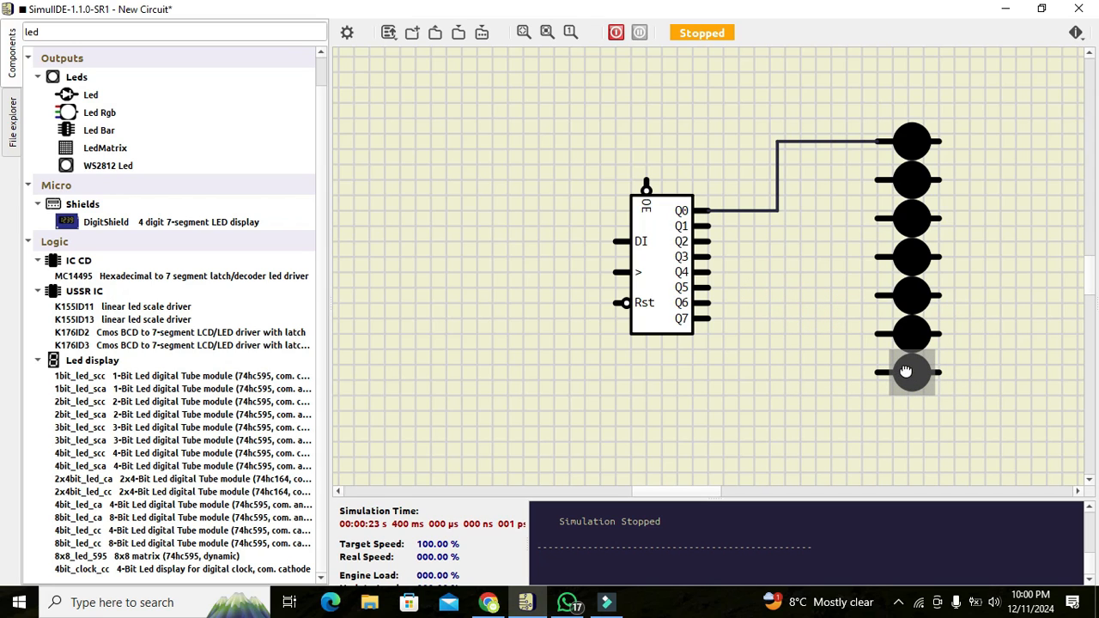
{"action": "left_click", "coordinate": [784, 327]}
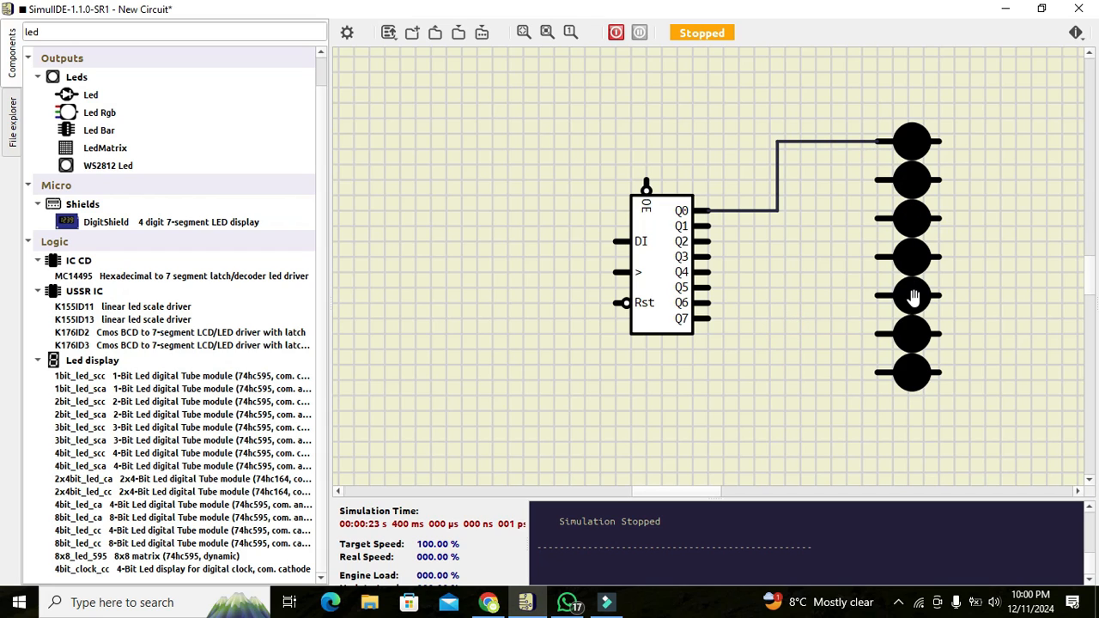
{"action": "right_click", "coordinate": [752, 350]}
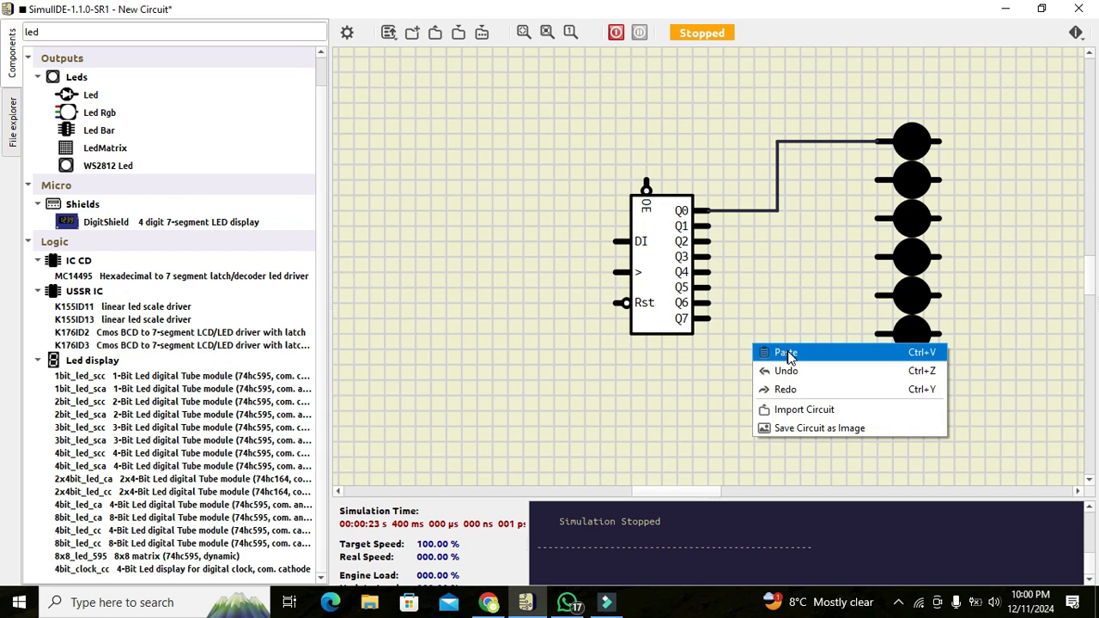
{"action": "left_click", "coordinate": [790, 353]}
{"action": "left_click_drag", "start_coordinate": [744, 329], "coordinate": [923, 412]}
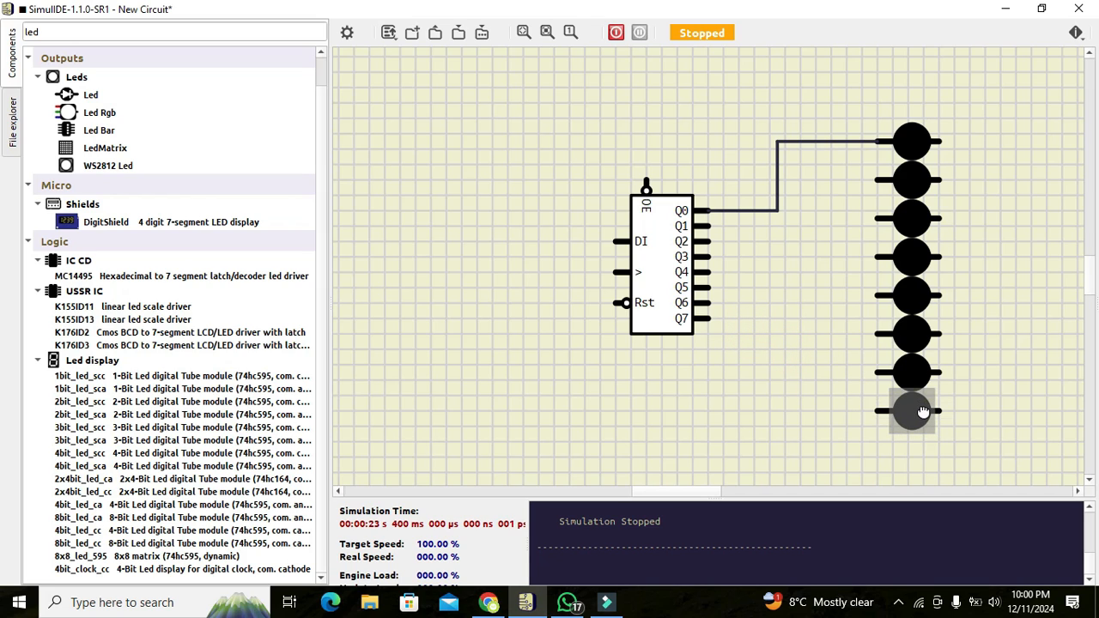
{"action": "left_click", "coordinate": [976, 413]}
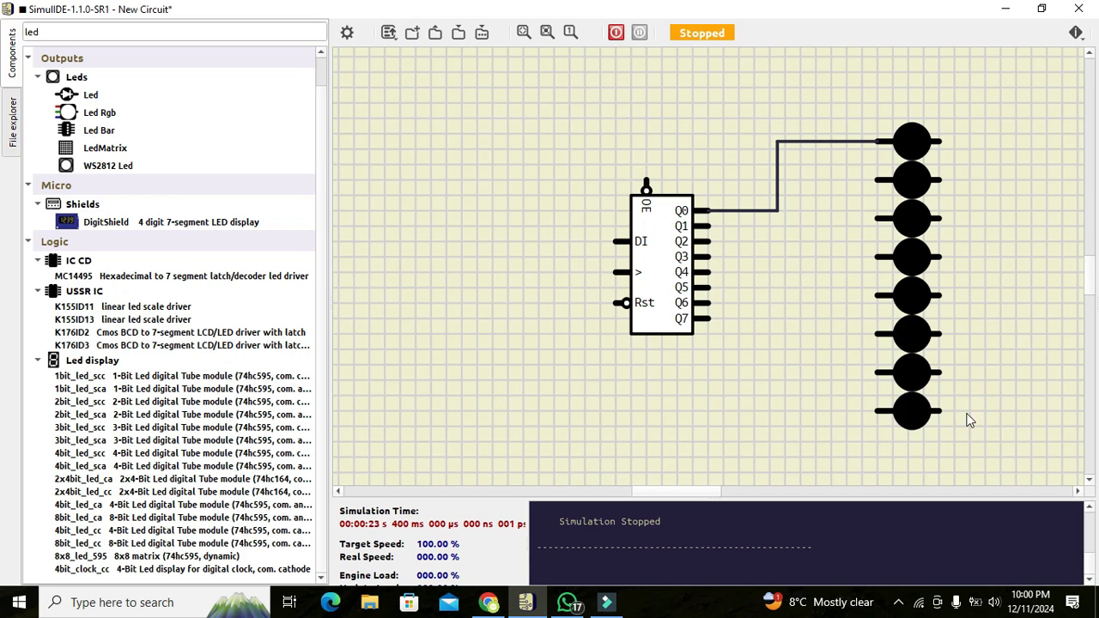
Wire outputs Q1, Q2 and Q3 to the second, third and fourth LEDs.
{"action": "left_click", "coordinate": [711, 225]}
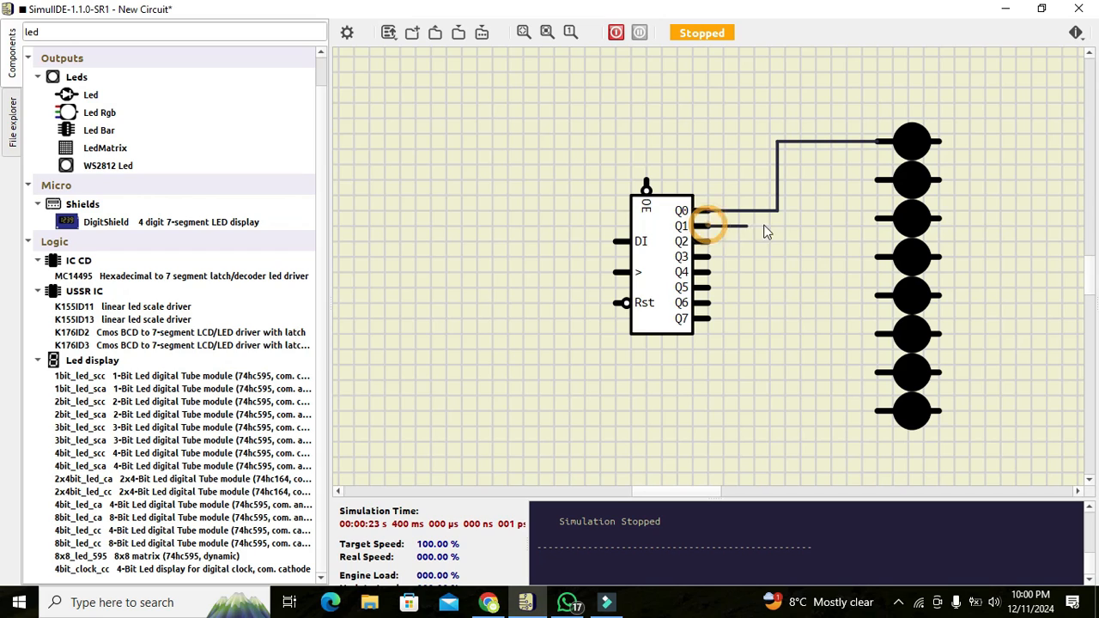
{"action": "left_click", "coordinate": [800, 181]}
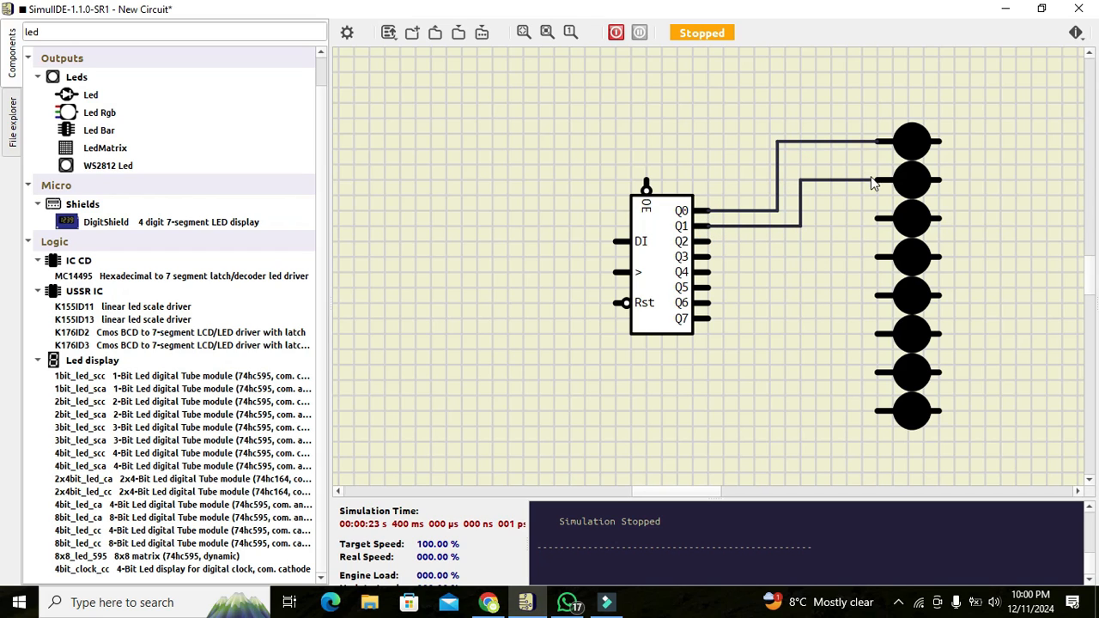
{"action": "left_click", "coordinate": [876, 180]}
{"action": "left_click", "coordinate": [878, 219]}
{"action": "left_click", "coordinate": [808, 241]}
{"action": "left_click", "coordinate": [709, 241]}
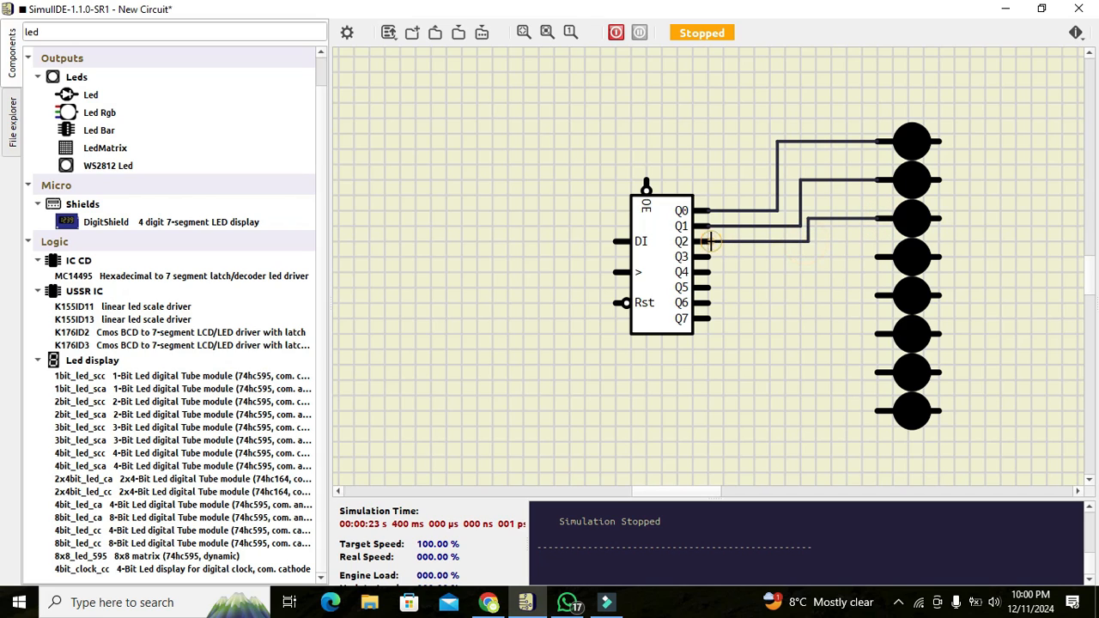
{"action": "left_click", "coordinate": [709, 256]}
{"action": "left_click", "coordinate": [876, 256]}
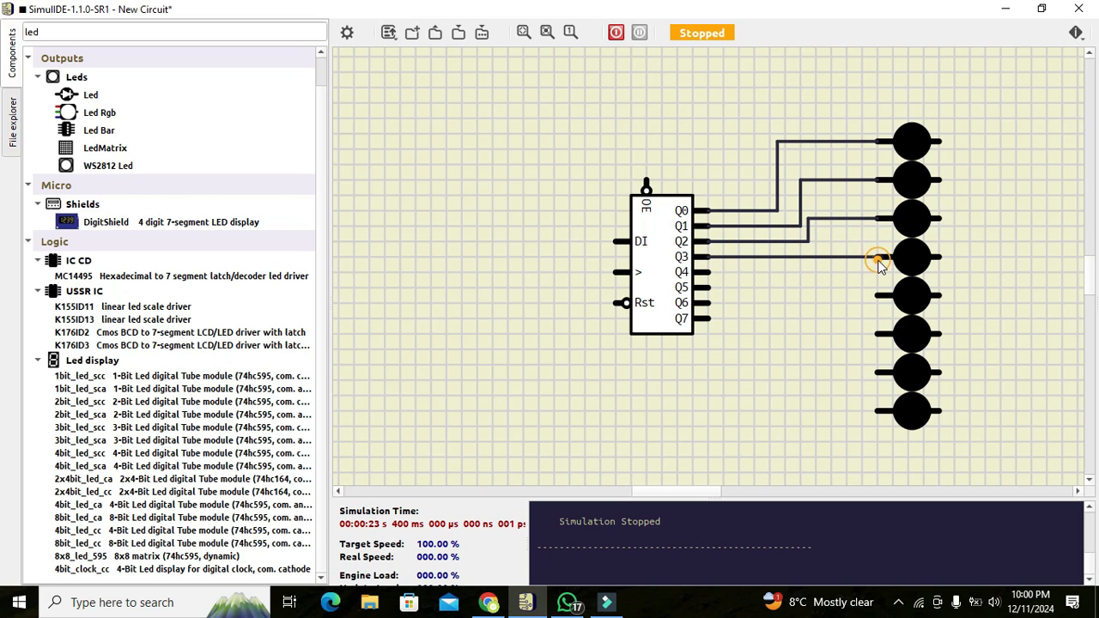
Wire Q4, Q5 and Q6 to LEDs five to seven, and begin the eighth LED's wire.
{"action": "left_click", "coordinate": [876, 295]}
{"action": "left_click", "coordinate": [816, 272]}
{"action": "left_click", "coordinate": [709, 271]}
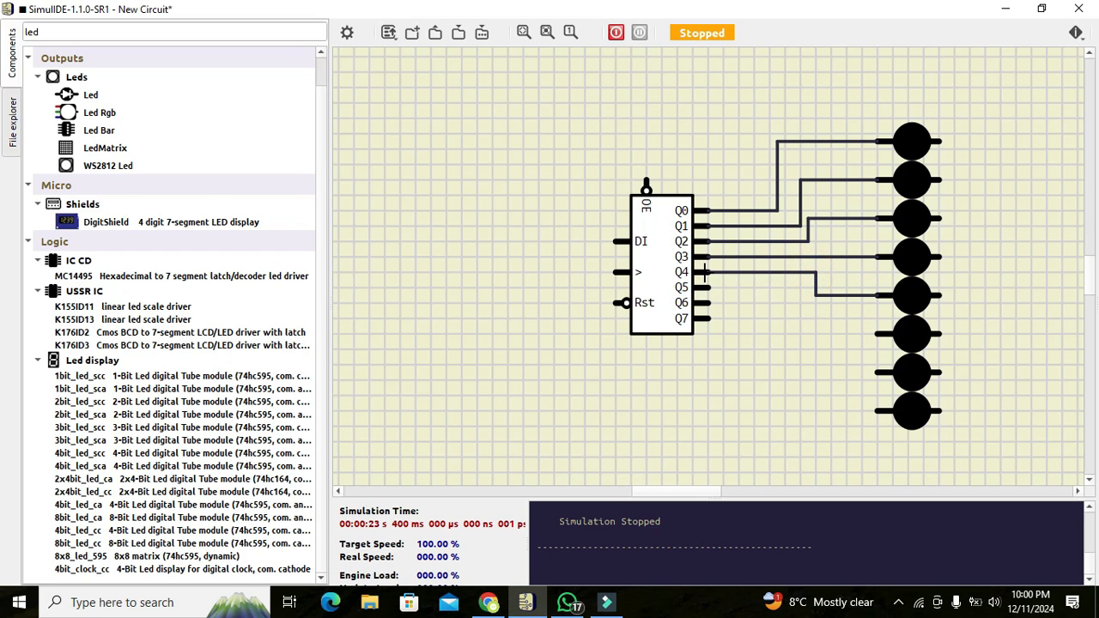
{"action": "left_click", "coordinate": [876, 334]}
{"action": "left_click", "coordinate": [800, 292]}
{"action": "left_click", "coordinate": [709, 288]}
{"action": "left_click", "coordinate": [710, 302]}
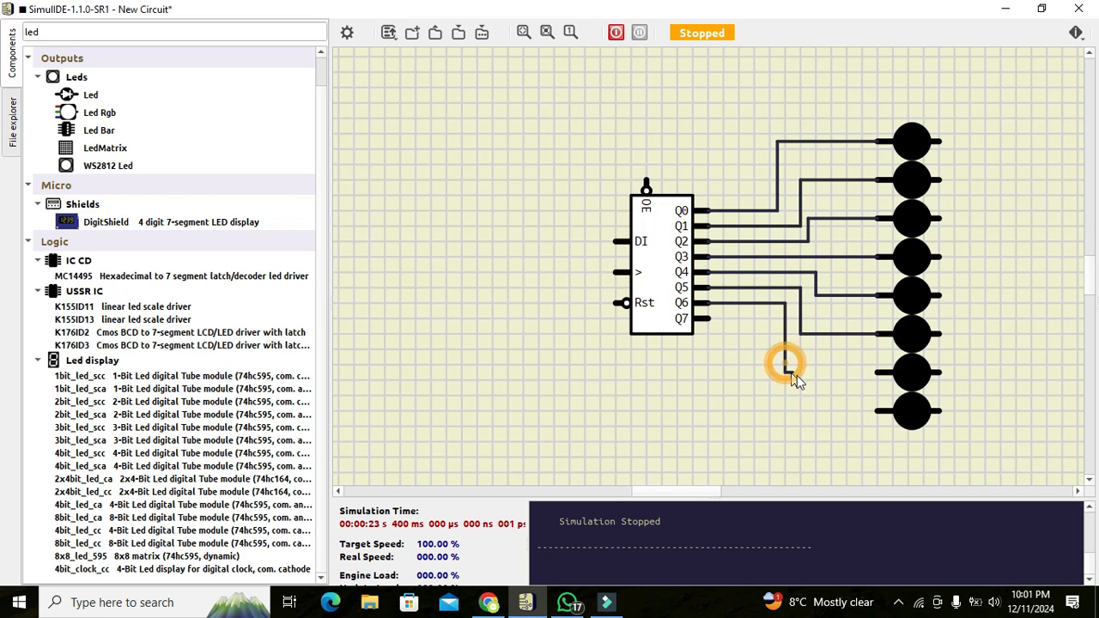
{"action": "left_click", "coordinate": [874, 372]}
{"action": "left_click", "coordinate": [876, 410]}
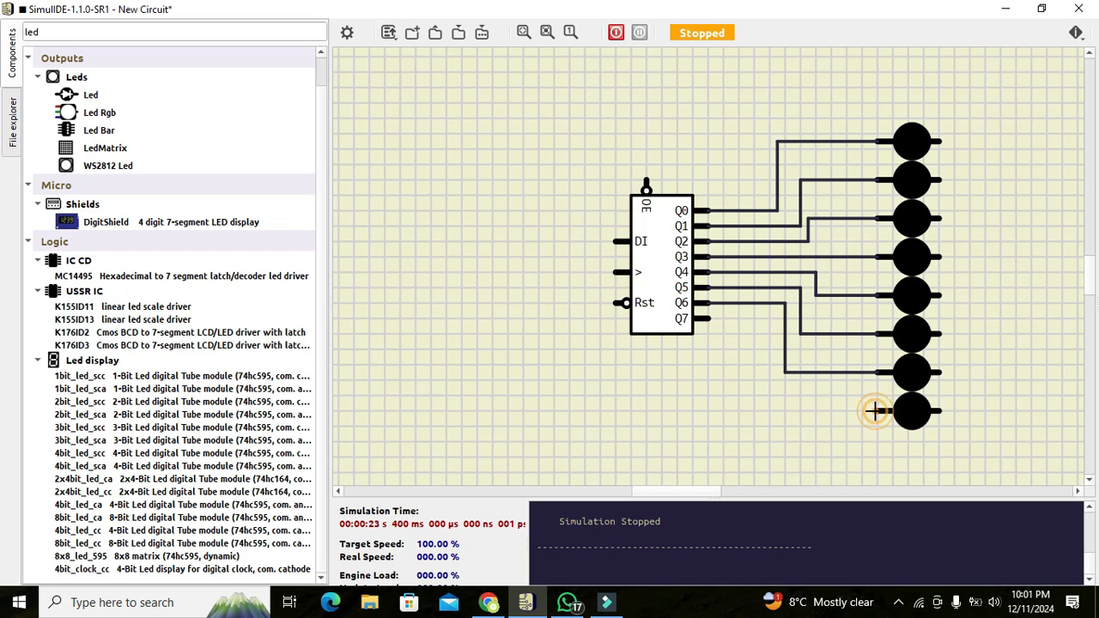
{"action": "left_click", "coordinate": [762, 319]}
Finish wiring Q7, then run a common wire from the top LED's right pin to the bottom LED.
{"action": "left_click", "coordinate": [709, 317]}
{"action": "left_click", "coordinate": [941, 141]}
{"action": "left_click", "coordinate": [982, 413]}
{"action": "left_click", "coordinate": [941, 411]}
Join the right pins of LEDs seven through two to the common wire.
{"action": "left_click", "coordinate": [941, 373]}
{"action": "left_click", "coordinate": [977, 373]}
{"action": "left_click", "coordinate": [942, 334]}
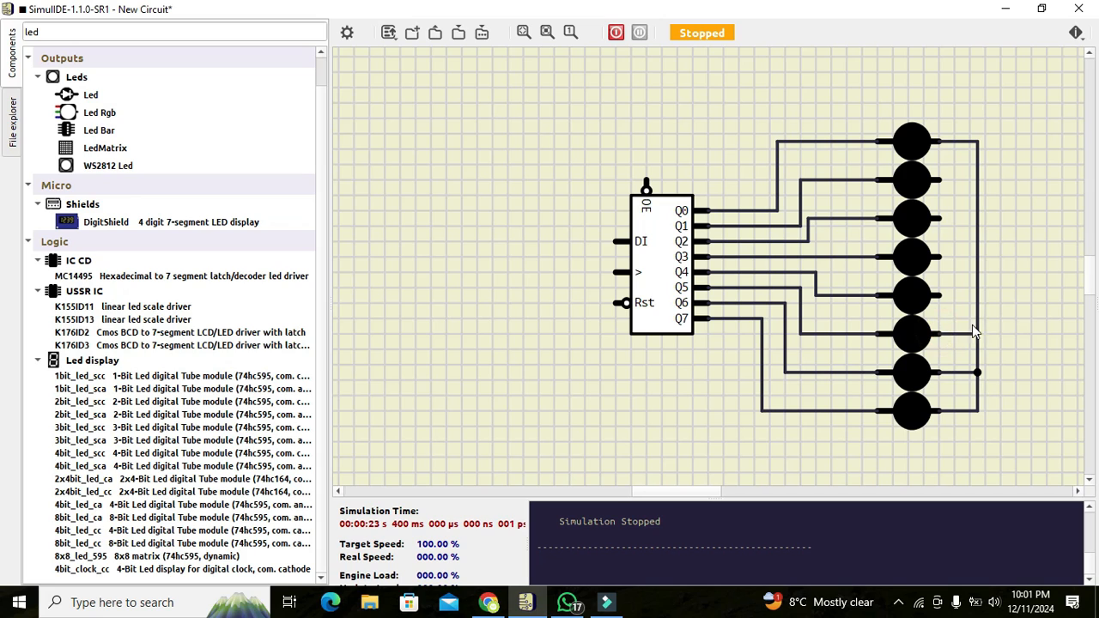
{"action": "left_click", "coordinate": [978, 334]}
{"action": "left_click", "coordinate": [941, 295]}
{"action": "left_click", "coordinate": [978, 296]}
{"action": "left_click", "coordinate": [942, 257]}
{"action": "left_click", "coordinate": [977, 256]}
{"action": "left_click", "coordinate": [941, 218]}
{"action": "left_click", "coordinate": [977, 218]}
{"action": "left_click", "coordinate": [941, 180]}
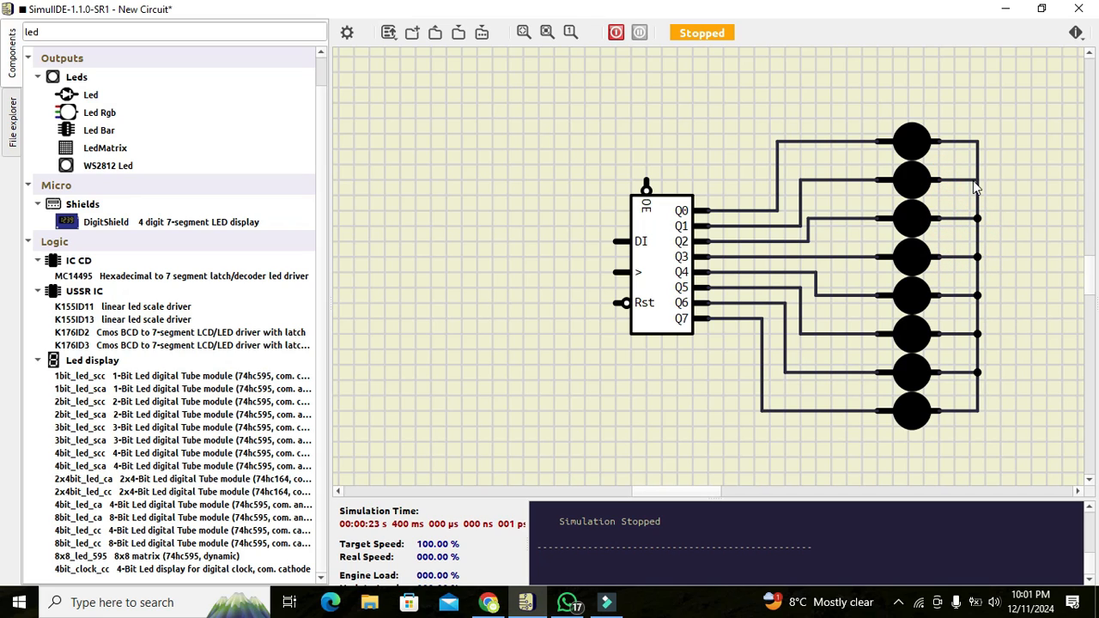
{"action": "left_click", "coordinate": [976, 180]}
Search 'resistor' and place a Resistor to the right of the LEDs.
{"action": "left_click", "coordinate": [276, 30]}
{"action": "key", "text": "BackSpace"}
{"action": "key", "text": "BackSpace"}
{"action": "key", "text": "BackSpace"}
{"action": "type", "text": "re"}
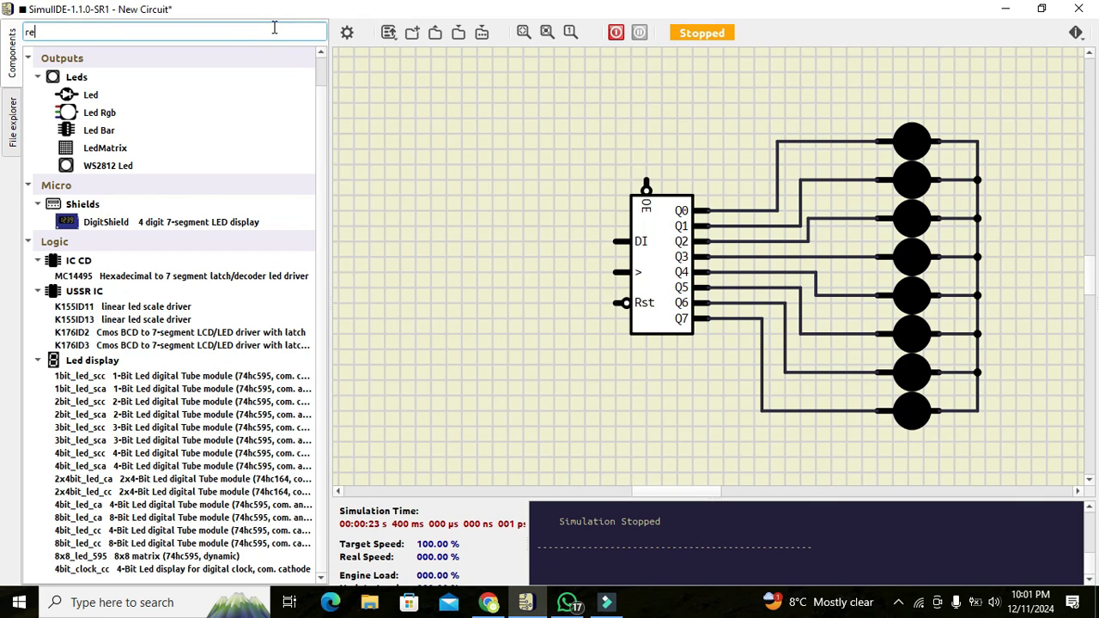
{"action": "type", "text": "sistor"}
{"action": "key", "text": "Return"}
{"action": "left_click", "coordinate": [89, 110]}
{"action": "left_click_drag", "start_coordinate": [90, 97], "coordinate": [1037, 280]}
Set the resistor's resistance to 30 Ω in its properties.
{"action": "double_click", "coordinate": [1036, 277]}
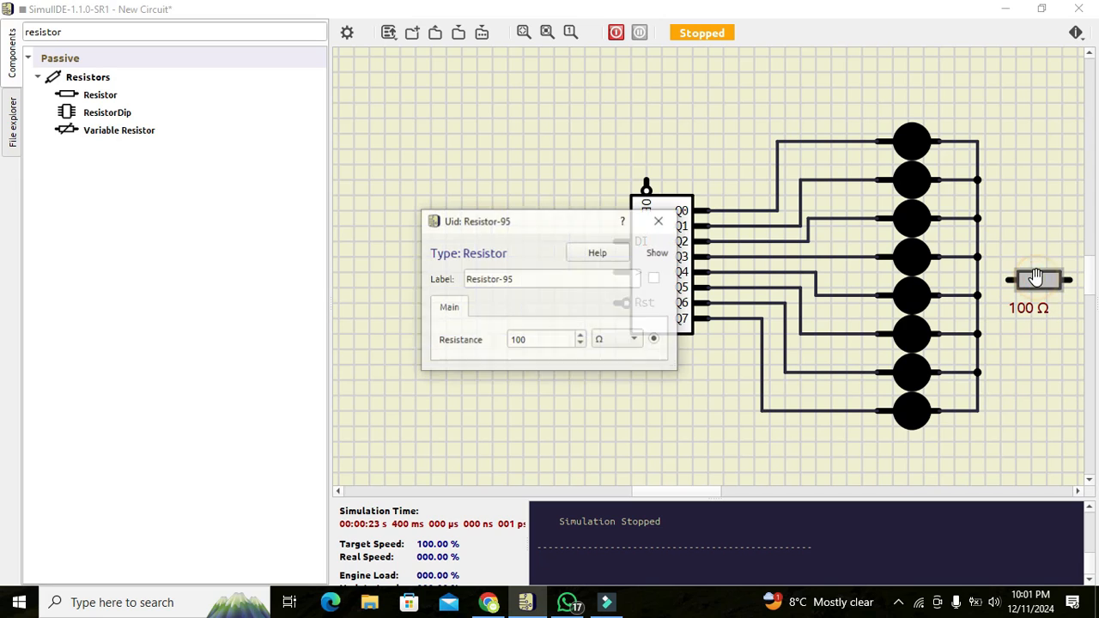
{"action": "double_click", "coordinate": [560, 339]}
{"action": "type", "text": "30"}
{"action": "key", "text": "Return"}
{"action": "left_click", "coordinate": [378, 211]}
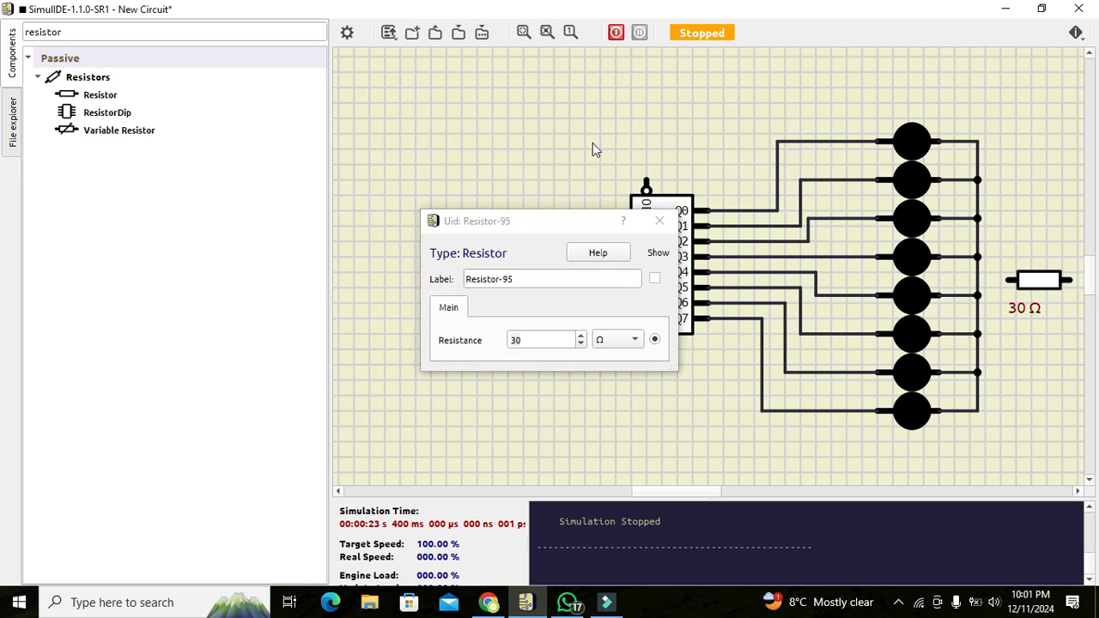
{"action": "left_click", "coordinate": [660, 221]}
Shift the whole circuit left and wire the resistor's left pin to the LED return line.
{"action": "mouse_move", "coordinate": [559, 91]}
{"action": "left_mouse_down"}
{"action": "mouse_move", "coordinate": [816, 344]}
{"action": "mouse_move", "coordinate": [1080, 453]}
{"action": "left_mouse_up"}
{"action": "left_click_drag", "start_coordinate": [1021, 282], "coordinate": [943, 275]}
{"action": "left_click", "coordinate": [931, 273]}
{"action": "left_click", "coordinate": [901, 273]}
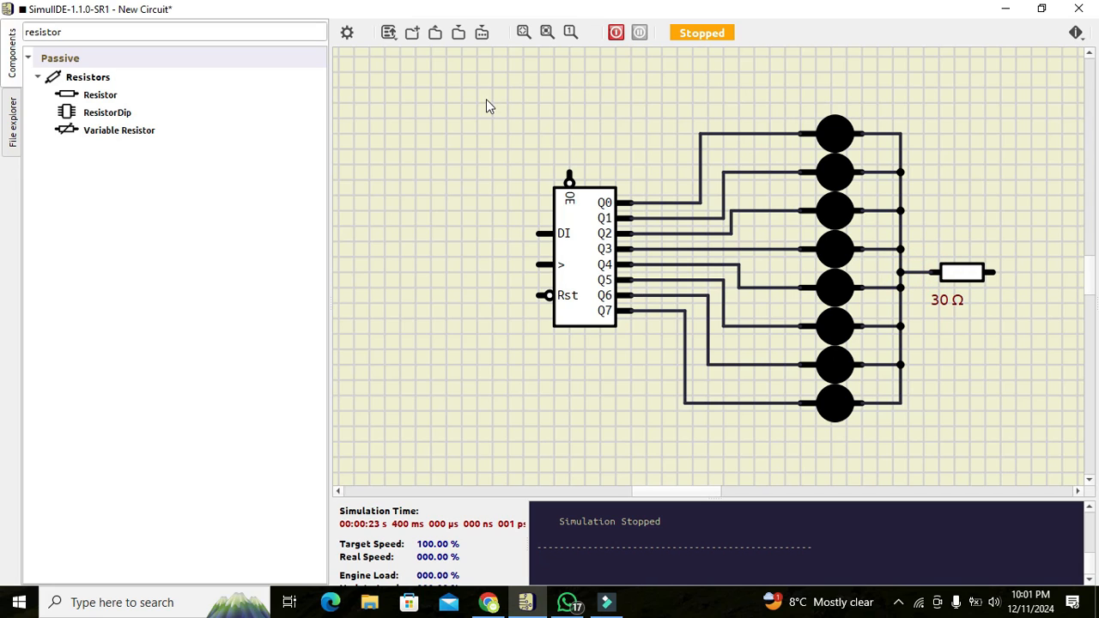
Search for ground and place two Ground parts, one beside the resistor and one above the chip.
{"action": "left_click", "coordinate": [219, 32]}
{"action": "key", "text": "BackSpace"}
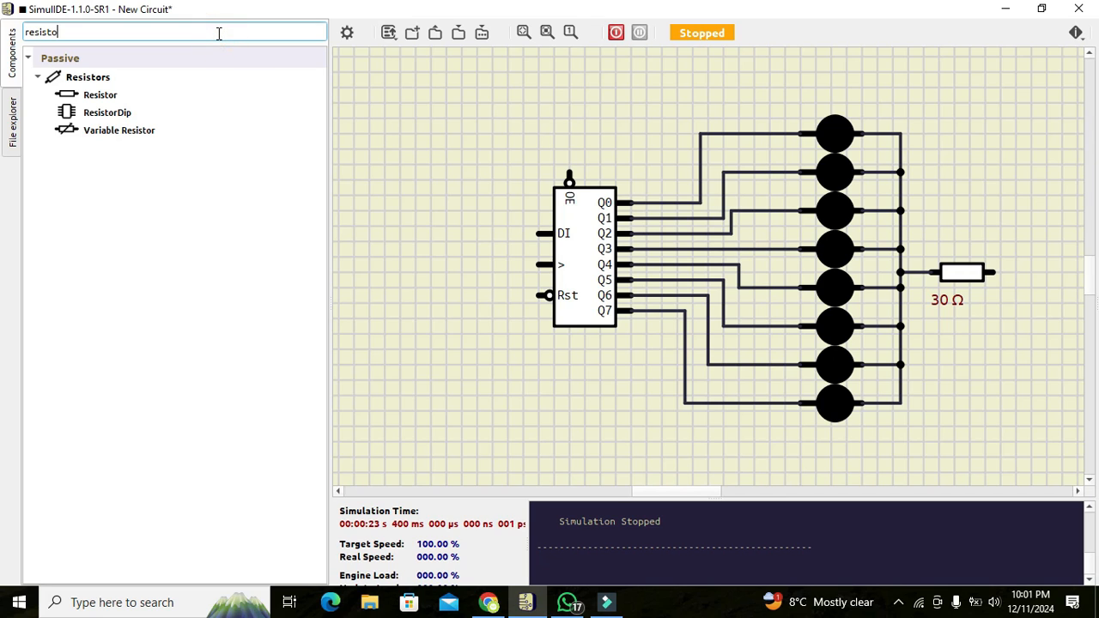
{"action": "key", "text": "BackSpace"}
{"action": "type", "text": "go"}
{"action": "type", "text": "ound"}
{"action": "left_click", "coordinate": [96, 77]}
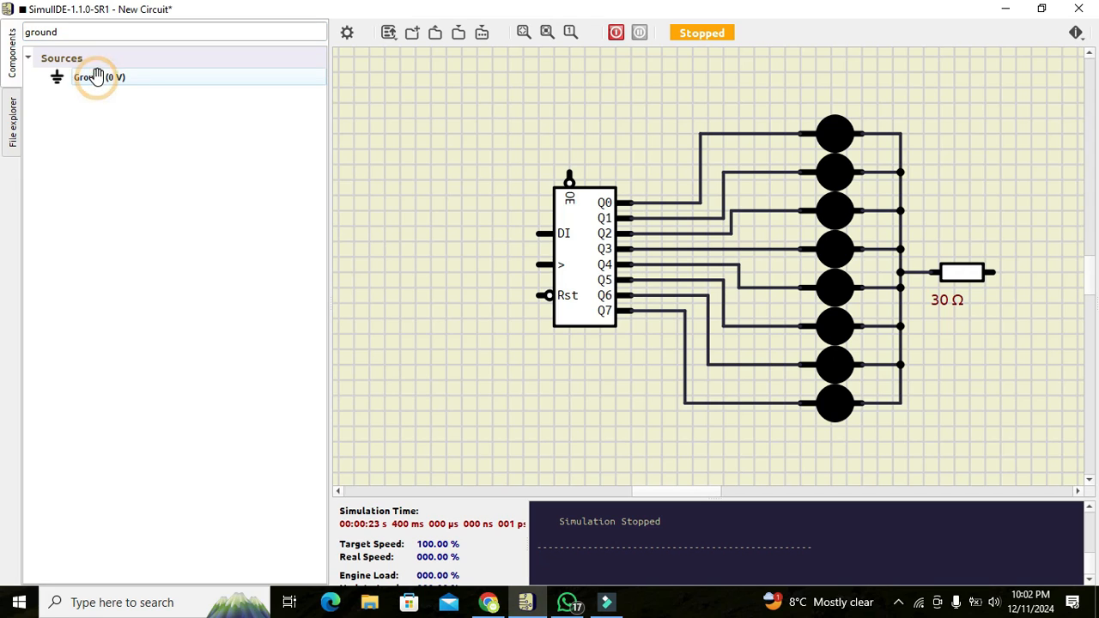
{"action": "left_click_drag", "start_coordinate": [109, 77], "coordinate": [994, 270]}
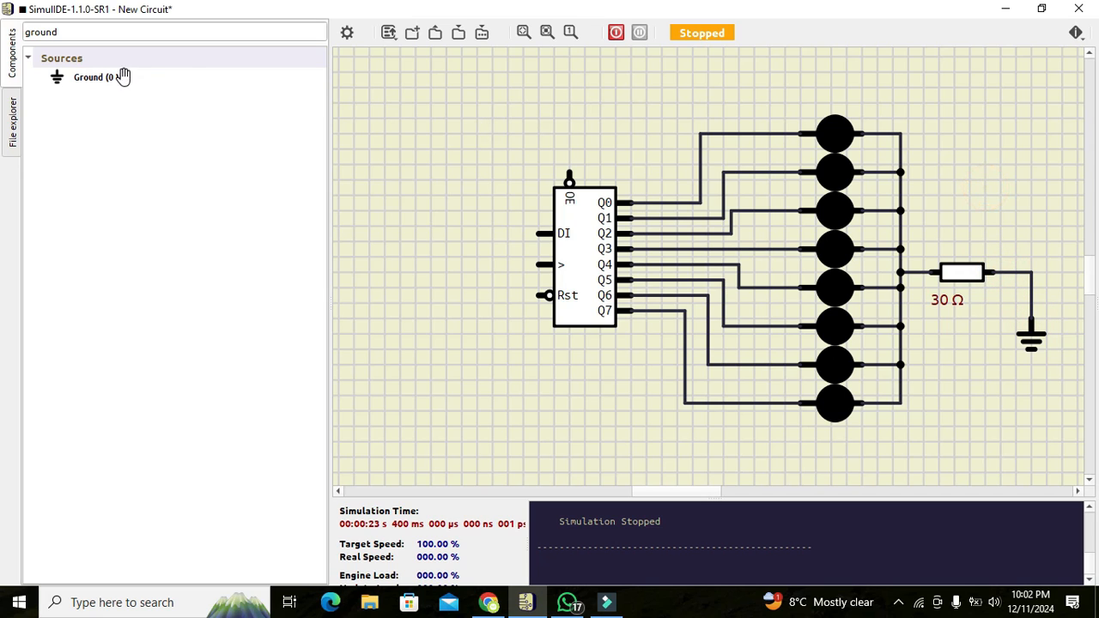
{"action": "left_click_drag", "start_coordinate": [111, 76], "coordinate": [646, 105]}
Wire the upper ground to the shift register's OE pin.
{"action": "left_click", "coordinate": [646, 107]}
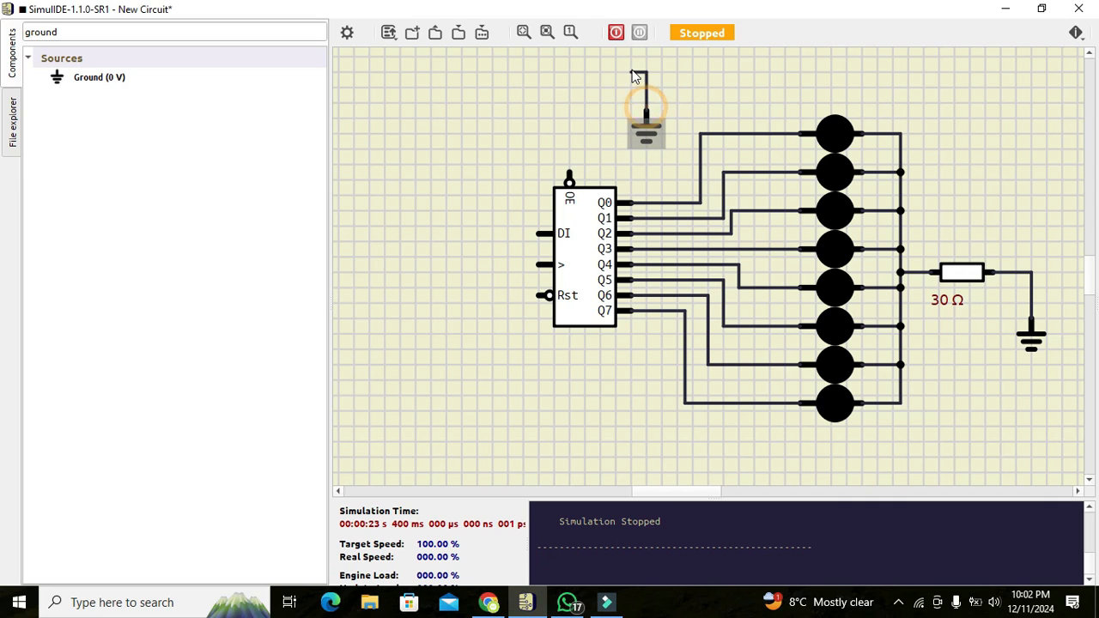
{"action": "left_click", "coordinate": [568, 85]}
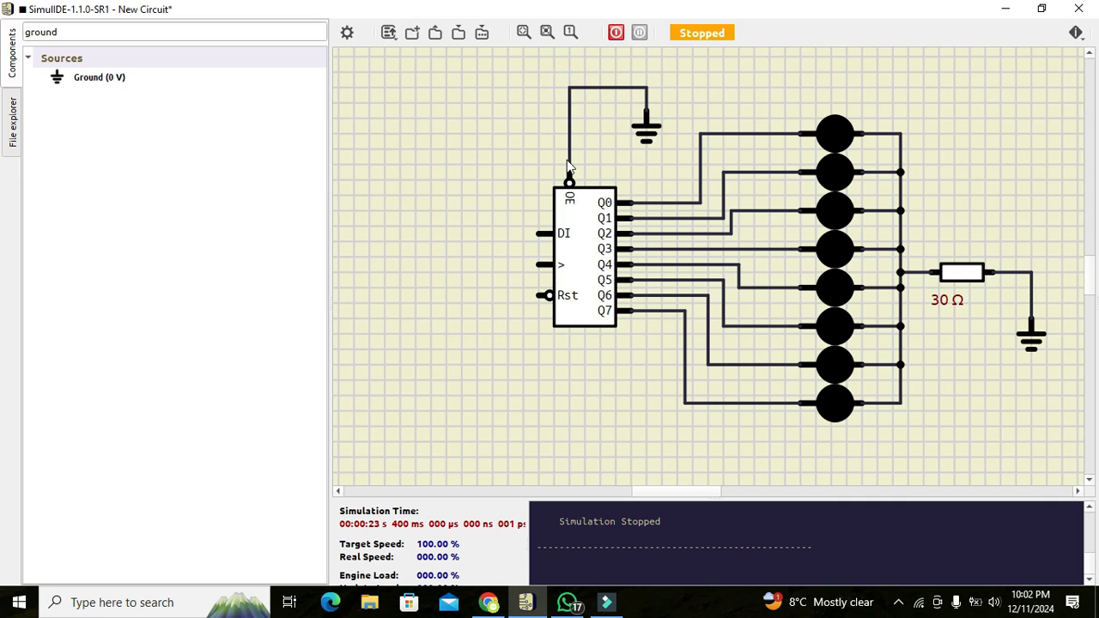
{"action": "left_click", "coordinate": [569, 177]}
Uncheck Reset Inverted in the ShiftReg properties and close the dialog.
{"action": "double_click", "coordinate": [570, 307]}
{"action": "left_click", "coordinate": [443, 359]}
{"action": "left_click", "coordinate": [445, 357]}
{"action": "left_click", "coordinate": [445, 356]}
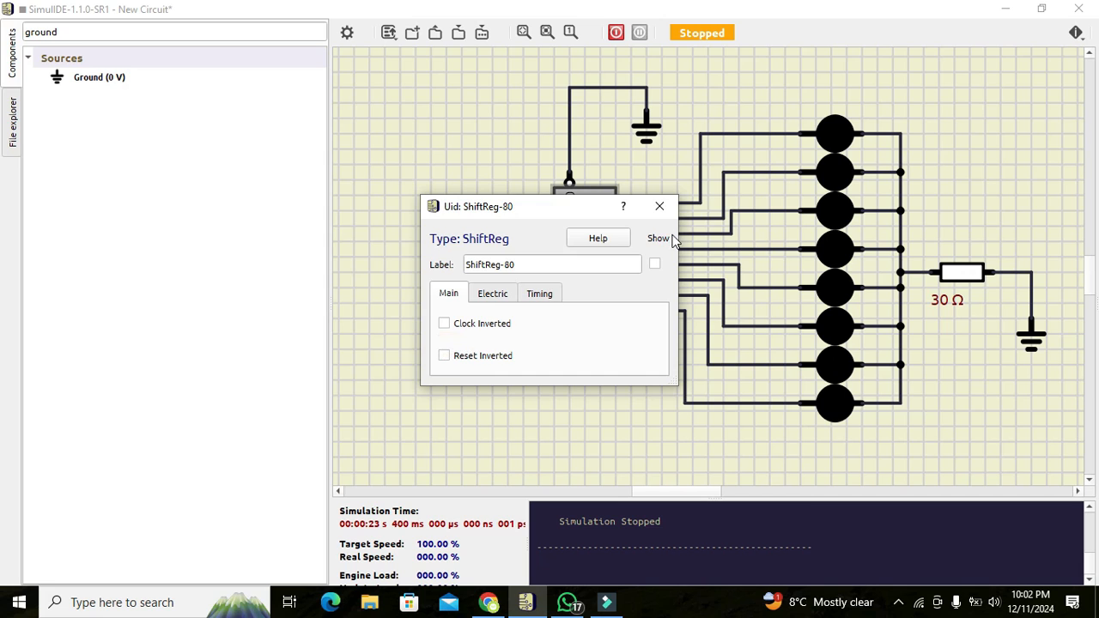
{"action": "left_click", "coordinate": [656, 208]}
{"action": "left_click", "coordinate": [487, 325]}
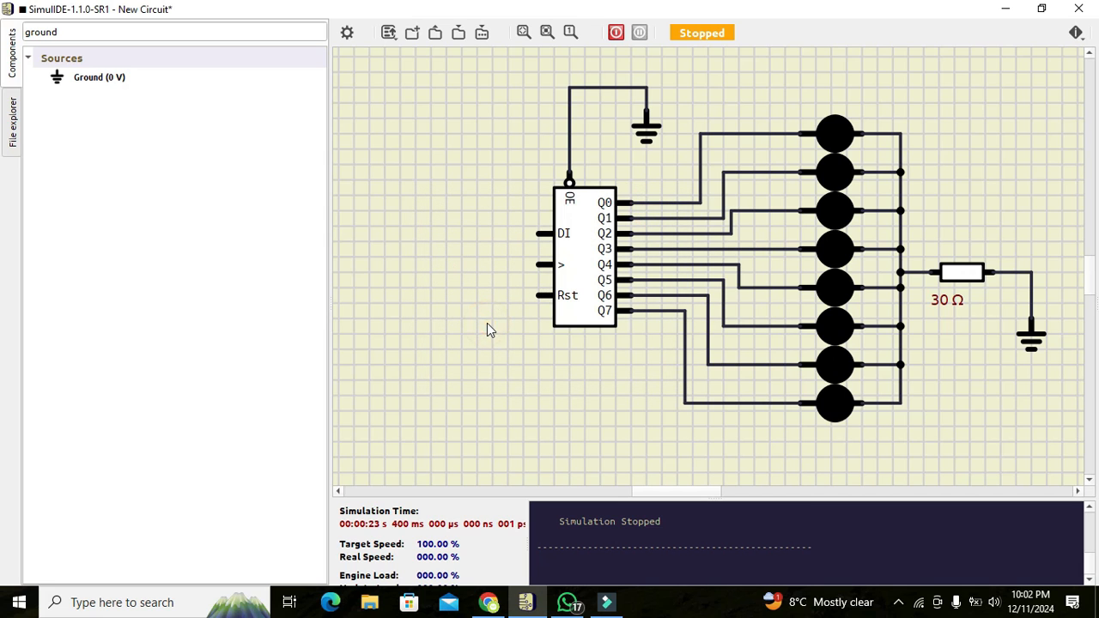
Search 'f' and place two Fixed Voltage sources, one above the other, left of the chip.
{"action": "left_click", "coordinate": [158, 34]}
{"action": "key", "text": "BackSpace"}
{"action": "key", "text": "BackSpace"}
{"action": "type", "text": "fixed voltage"}
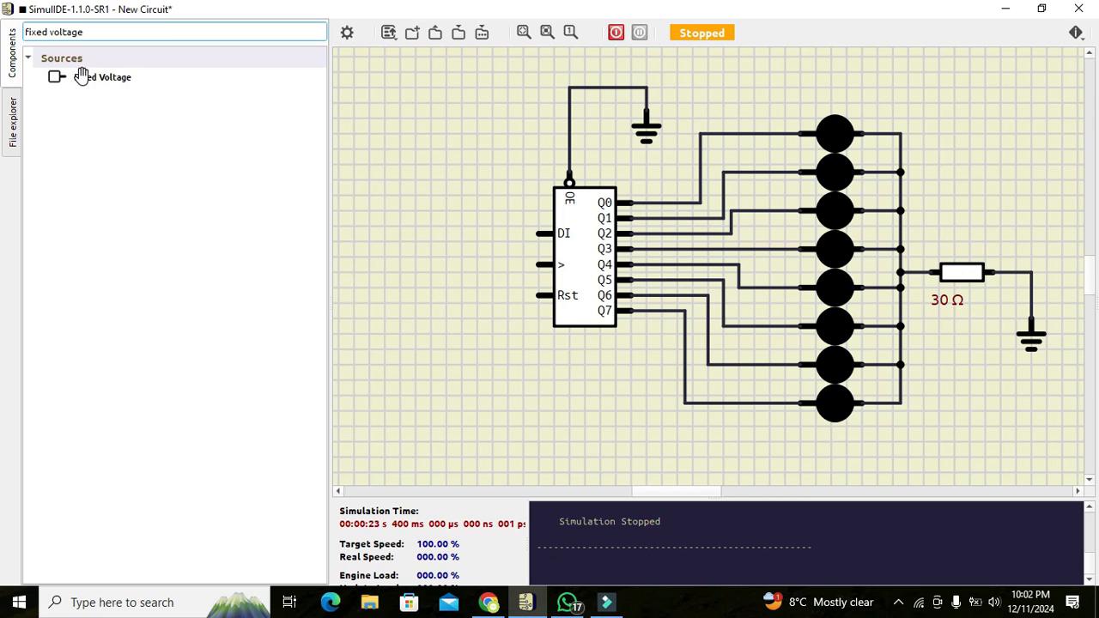
{"action": "left_click_drag", "start_coordinate": [79, 78], "coordinate": [502, 230]}
{"action": "left_click_drag", "start_coordinate": [77, 78], "coordinate": [414, 226]}
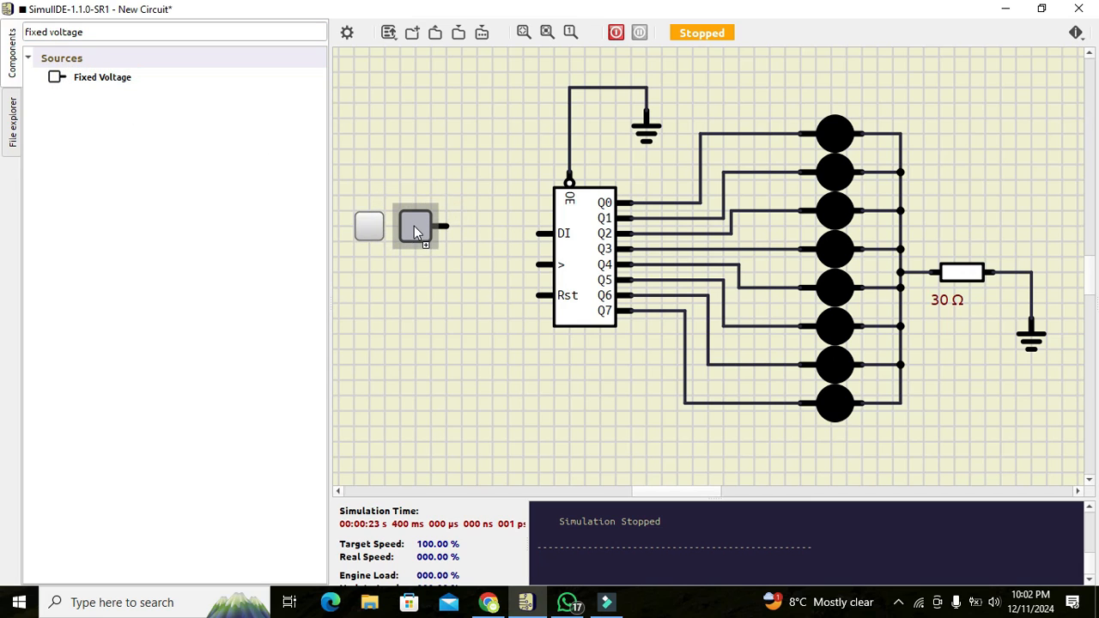
{"action": "left_click_drag", "start_coordinate": [98, 77], "coordinate": [418, 299]}
{"action": "left_click", "coordinate": [488, 297]}
{"action": "left_click", "coordinate": [447, 224]}
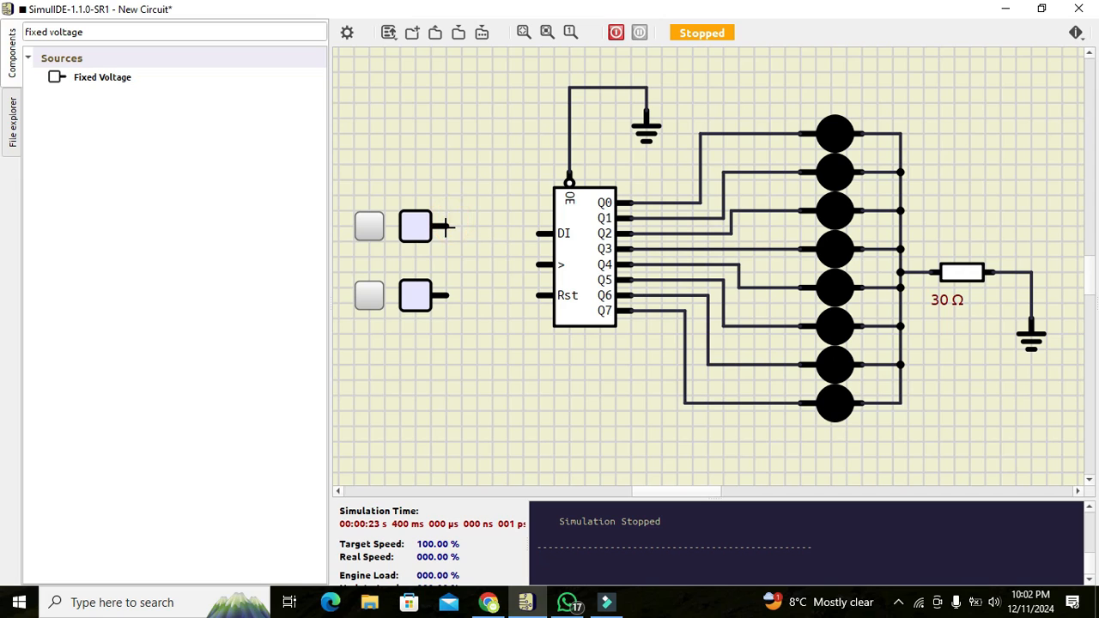
Start a wire from the upper source toward DI, then cancel it.
{"action": "left_click", "coordinate": [543, 233]}
{"action": "left_click", "coordinate": [442, 227]}
{"action": "key", "text": "Escape"}
Connect the Fixed Voltage sources to DI and clock, deleting a stray wire.
{"action": "left_click_drag", "start_coordinate": [418, 222], "coordinate": [403, 221]}
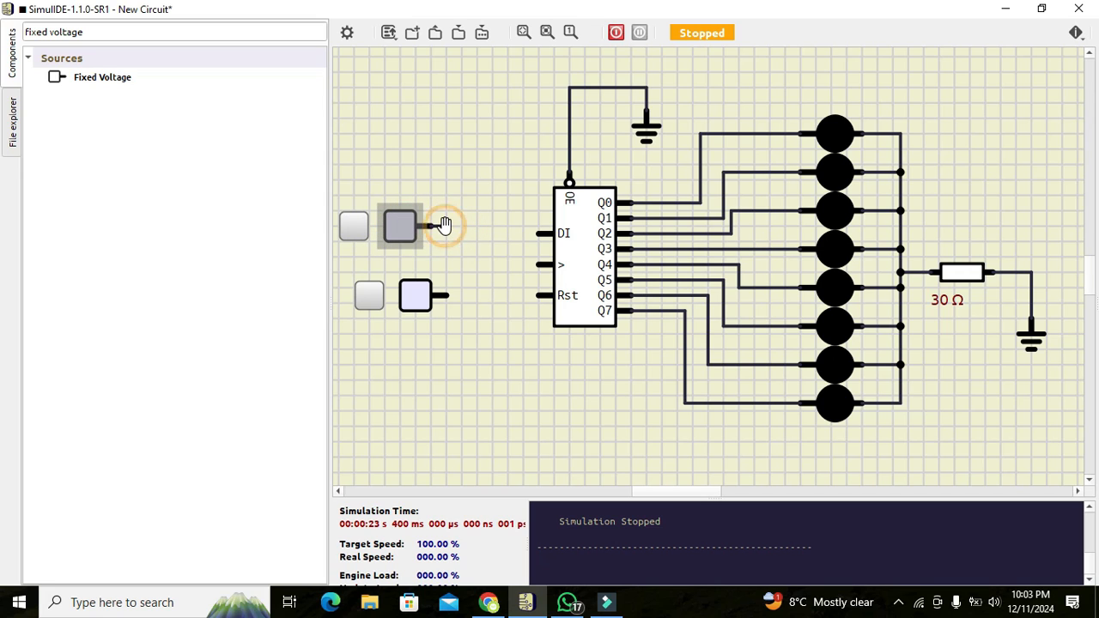
{"action": "left_click", "coordinate": [444, 226]}
{"action": "left_click", "coordinate": [539, 233]}
{"action": "key", "text": "ctrl+z"}
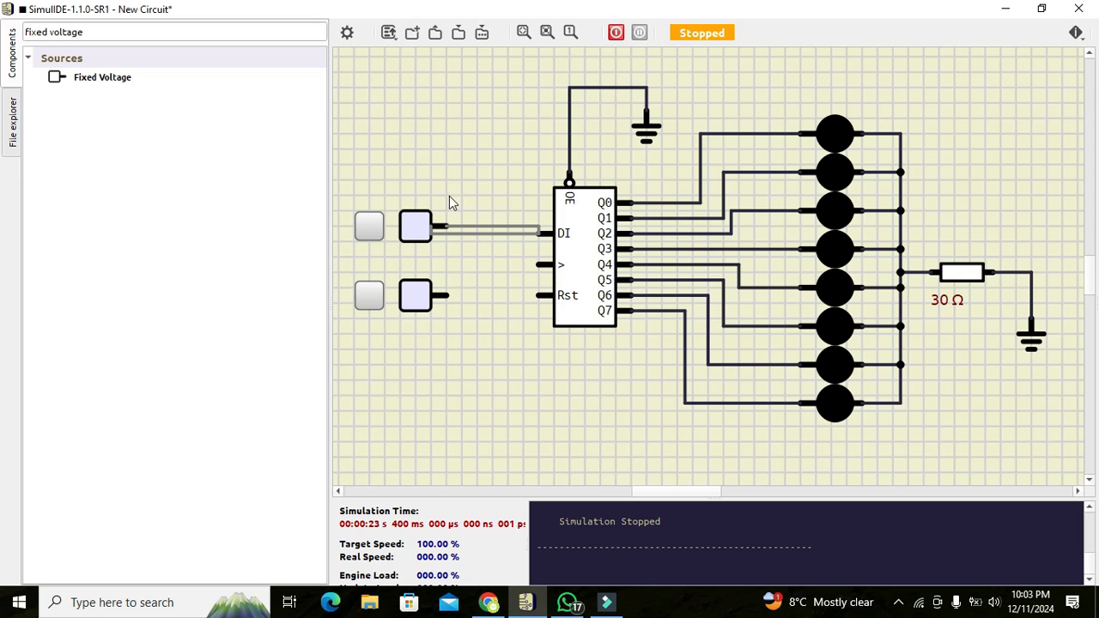
{"action": "right_click", "coordinate": [474, 228]}
{"action": "left_click", "coordinate": [486, 234]}
{"action": "mouse_move", "coordinate": [443, 225]}
{"action": "left_mouse_down"}
{"action": "mouse_move", "coordinate": [541, 232]}
{"action": "mouse_move", "coordinate": [463, 272]}
{"action": "mouse_move", "coordinate": [463, 291]}
{"action": "mouse_move", "coordinate": [447, 296]}
{"action": "left_mouse_up"}
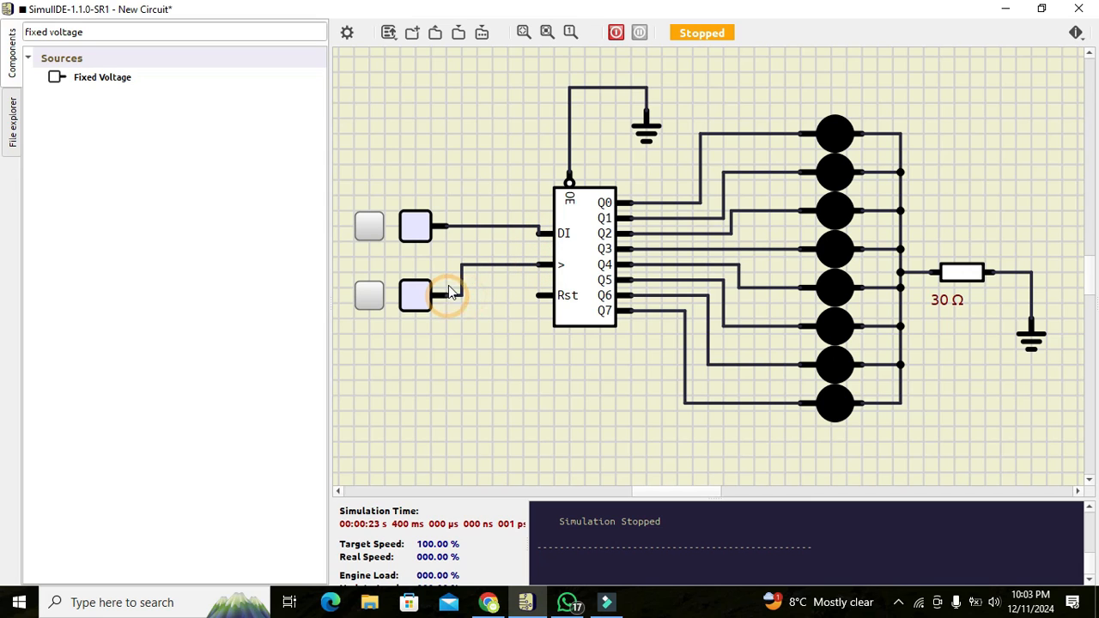
Shift the upper source slightly left and check its 5 V setting in properties.
{"action": "left_click_drag", "start_coordinate": [423, 224], "coordinate": [419, 228]}
{"action": "left_click", "coordinate": [418, 228]}
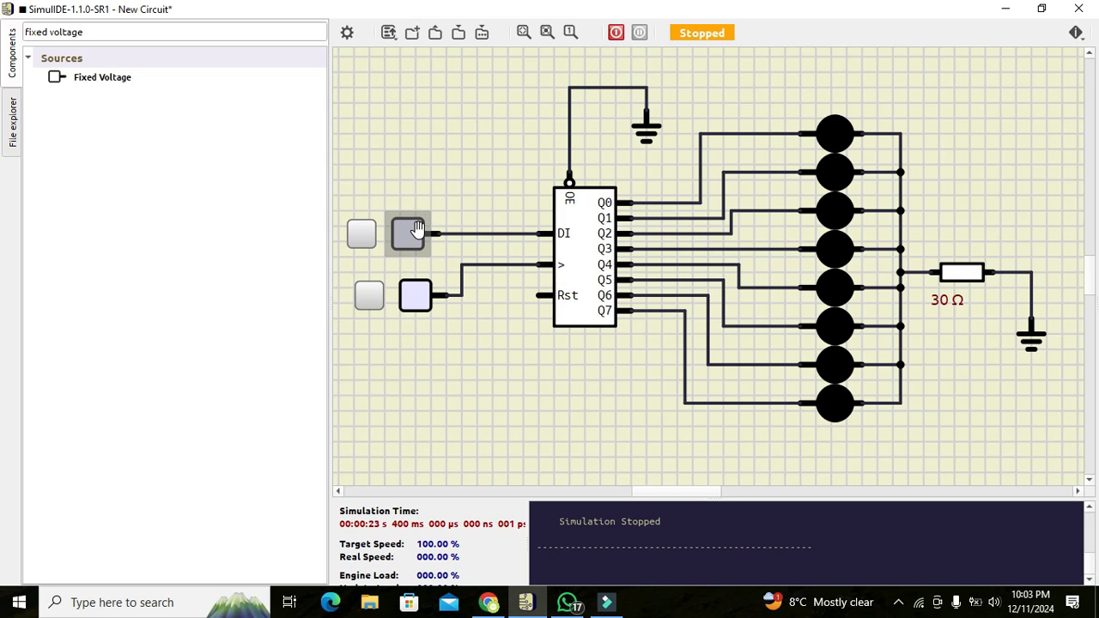
{"action": "double_click", "coordinate": [418, 228]}
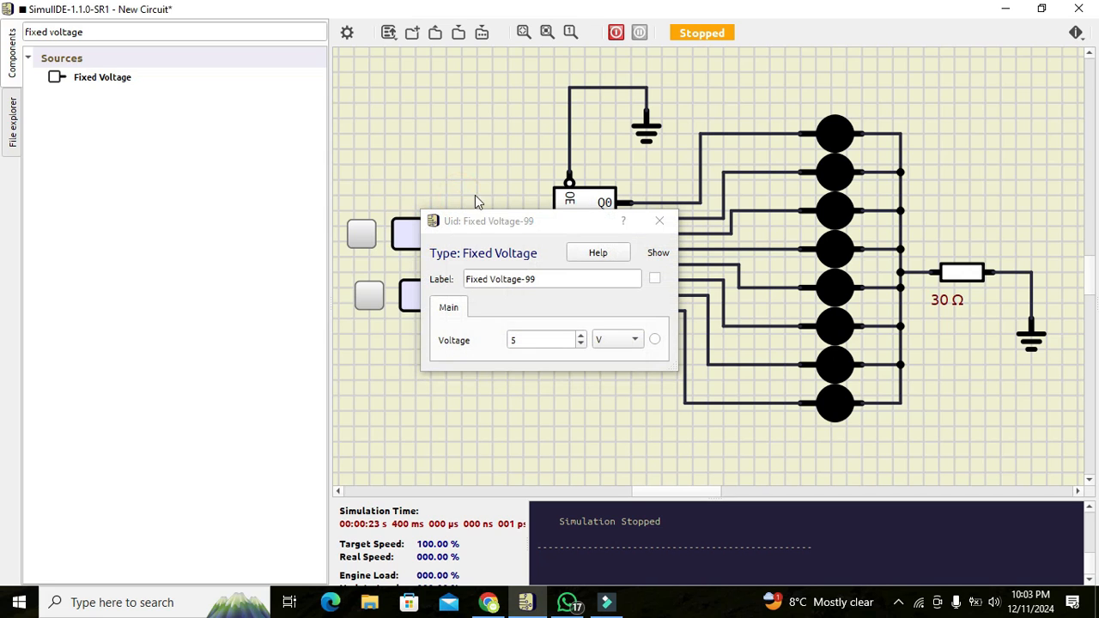
{"action": "left_click", "coordinate": [660, 220]}
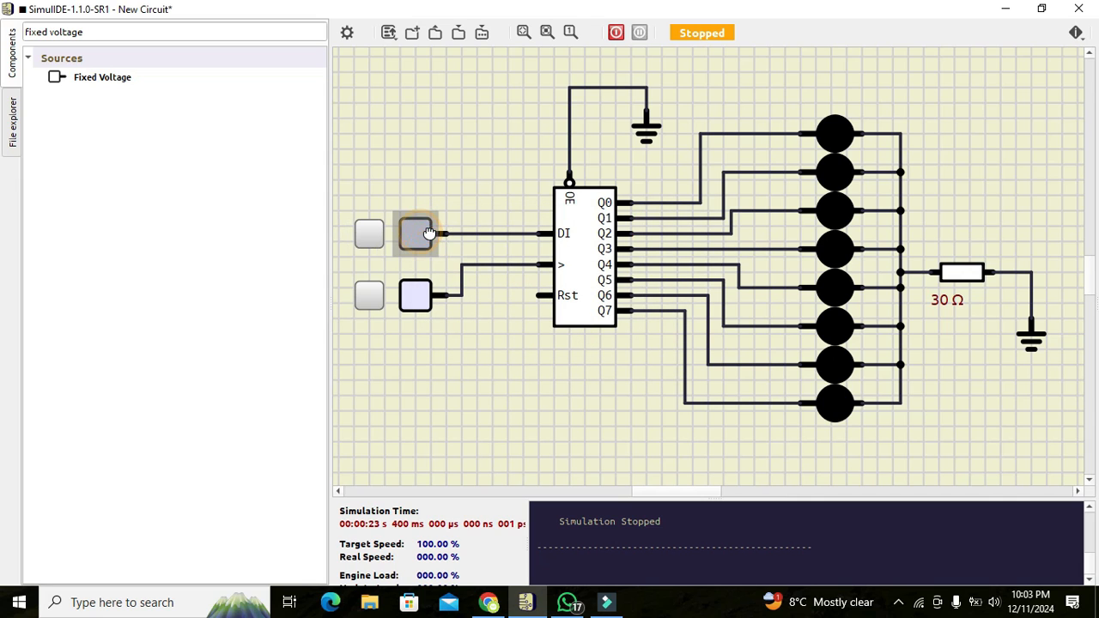
Start the simulation, set data high, pulse the clock once, then set data low.
{"action": "left_click", "coordinate": [616, 32]}
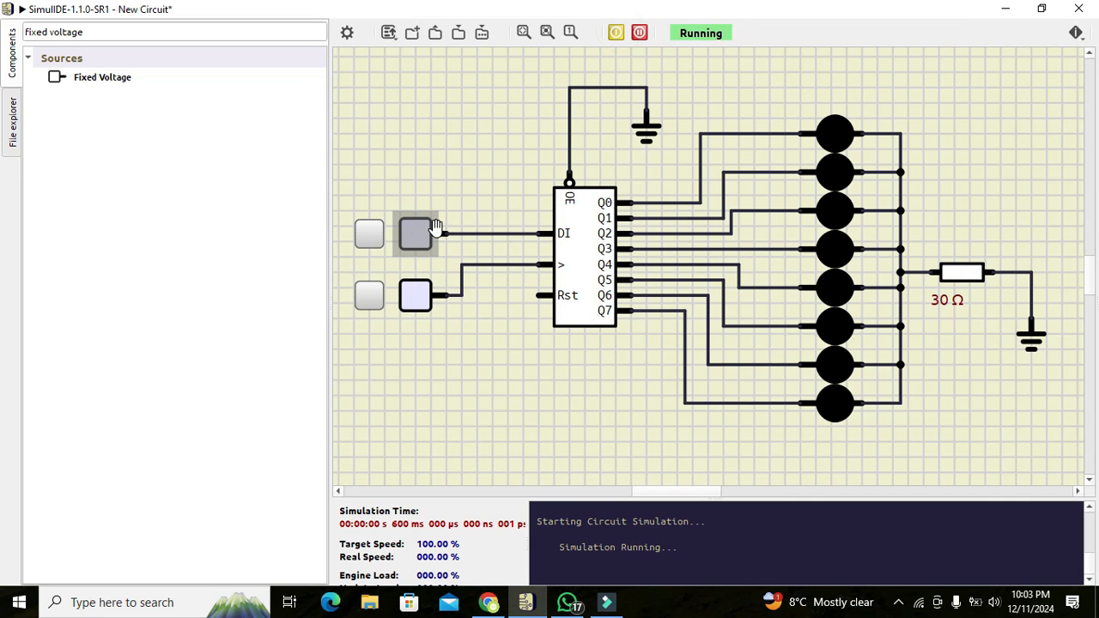
{"action": "left_click", "coordinate": [379, 239]}
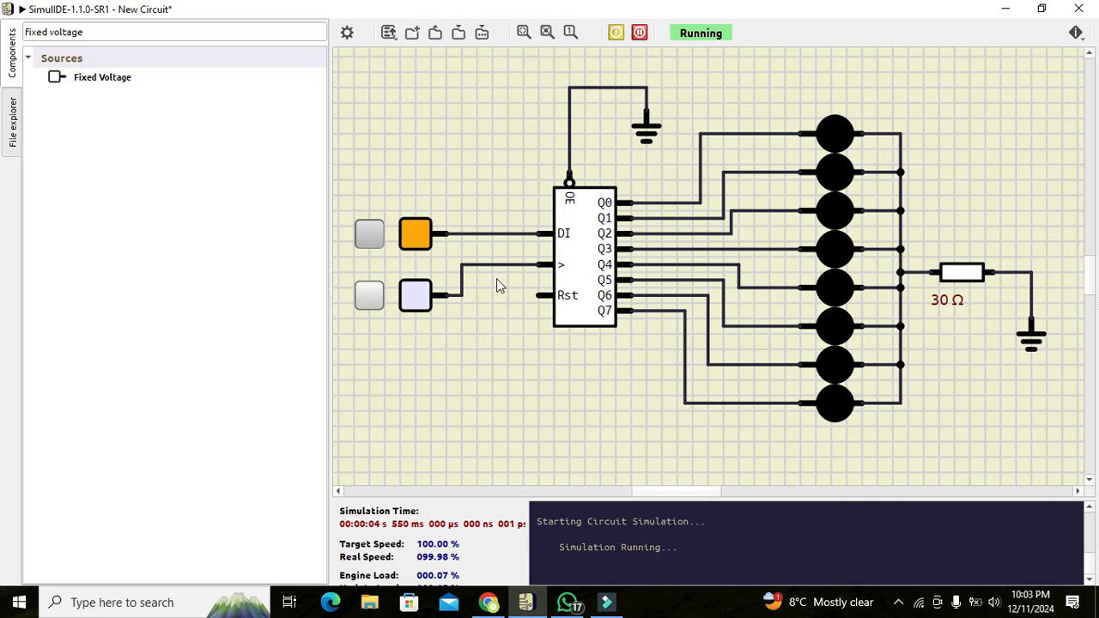
{"action": "left_click", "coordinate": [371, 300]}
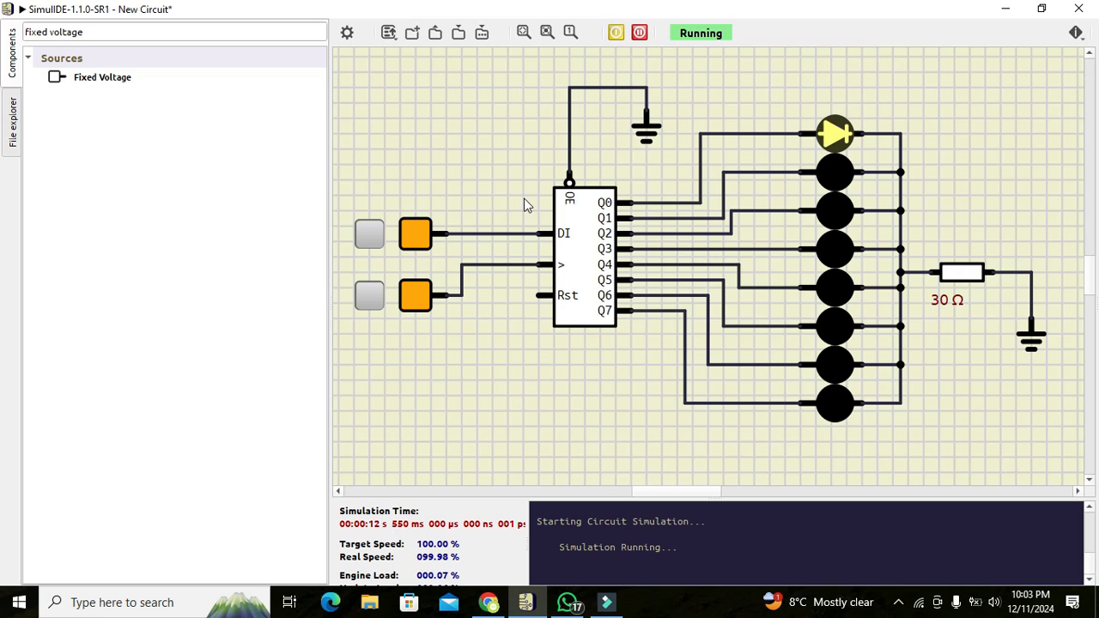
{"action": "left_click", "coordinate": [371, 301]}
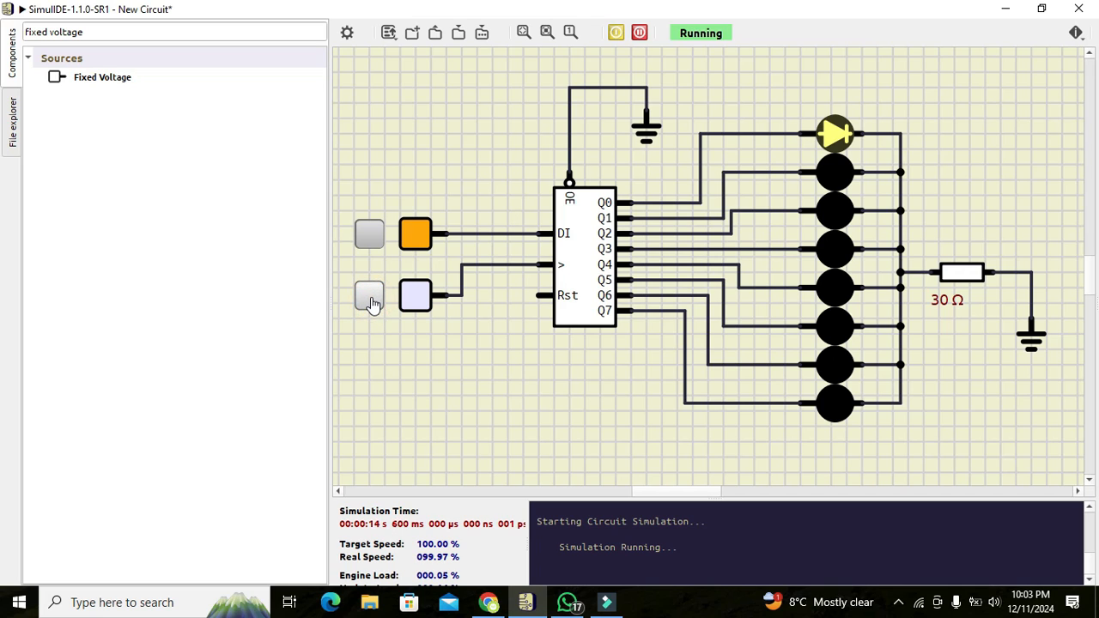
{"action": "left_click", "coordinate": [370, 238]}
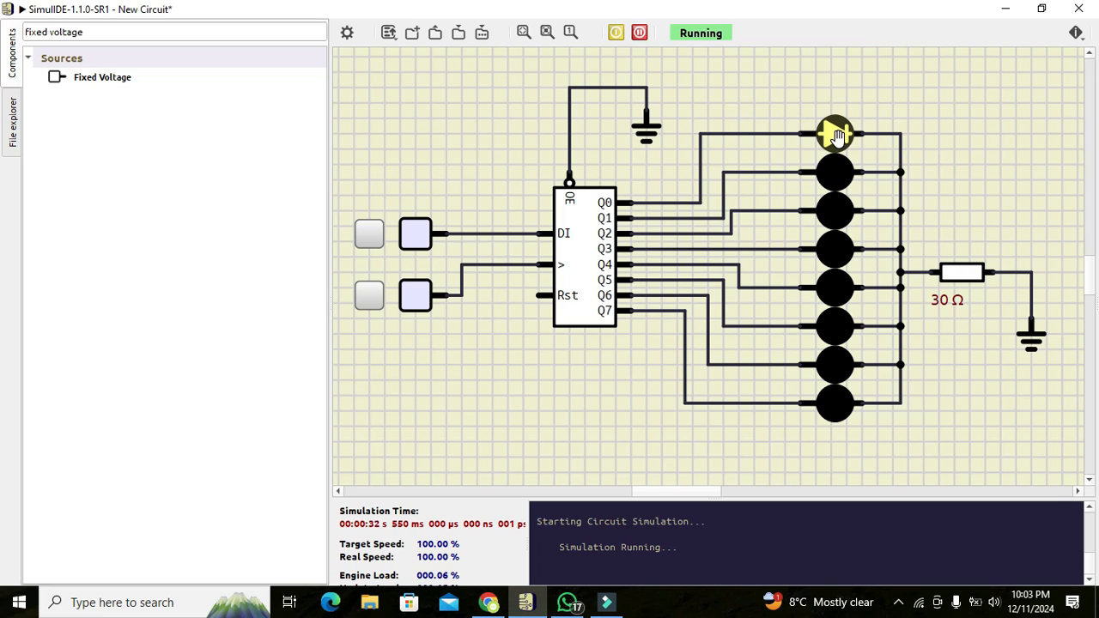
Clock the lit bit to Q1, set the data input high, and clock a new high bit into Q0.
{"action": "left_click", "coordinate": [367, 300]}
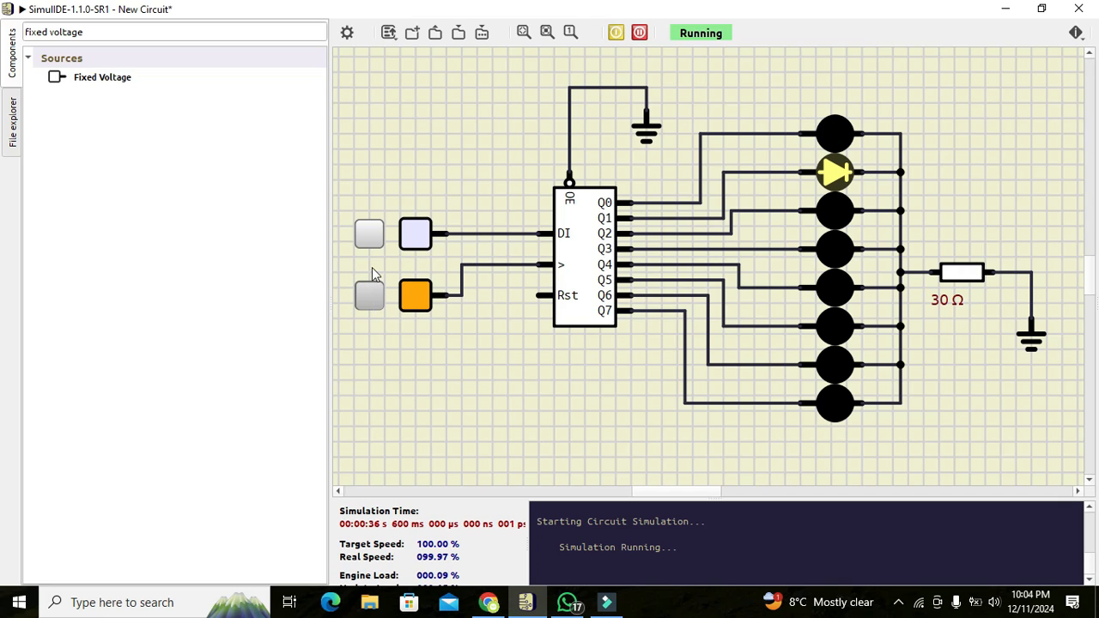
{"action": "left_click", "coordinate": [369, 245]}
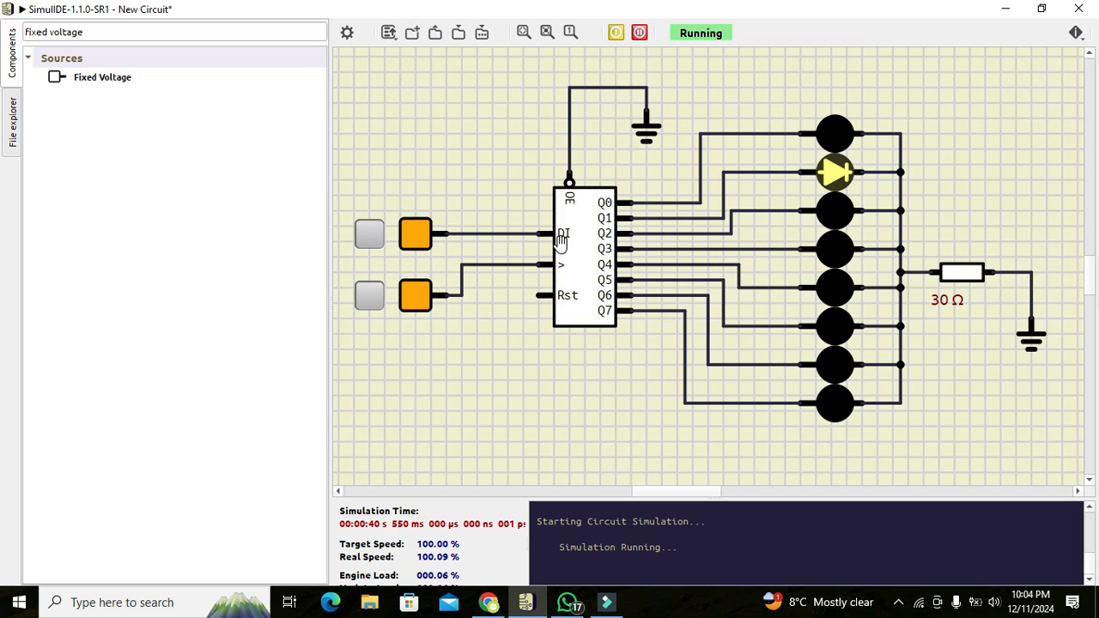
{"action": "left_click", "coordinate": [366, 298]}
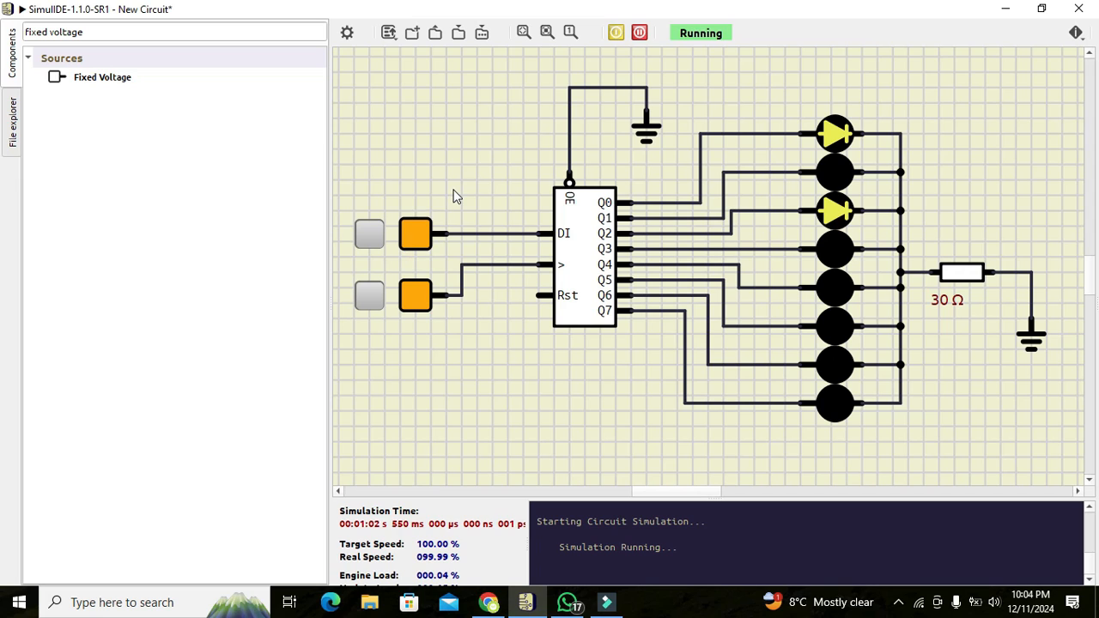
Pulse the clock input several times until the LEDs on Q0–Q4 and Q6 are lit.
{"action": "left_click", "coordinate": [368, 299]}
{"action": "left_click", "coordinate": [367, 299]}
{"action": "left_click", "coordinate": [368, 299]}
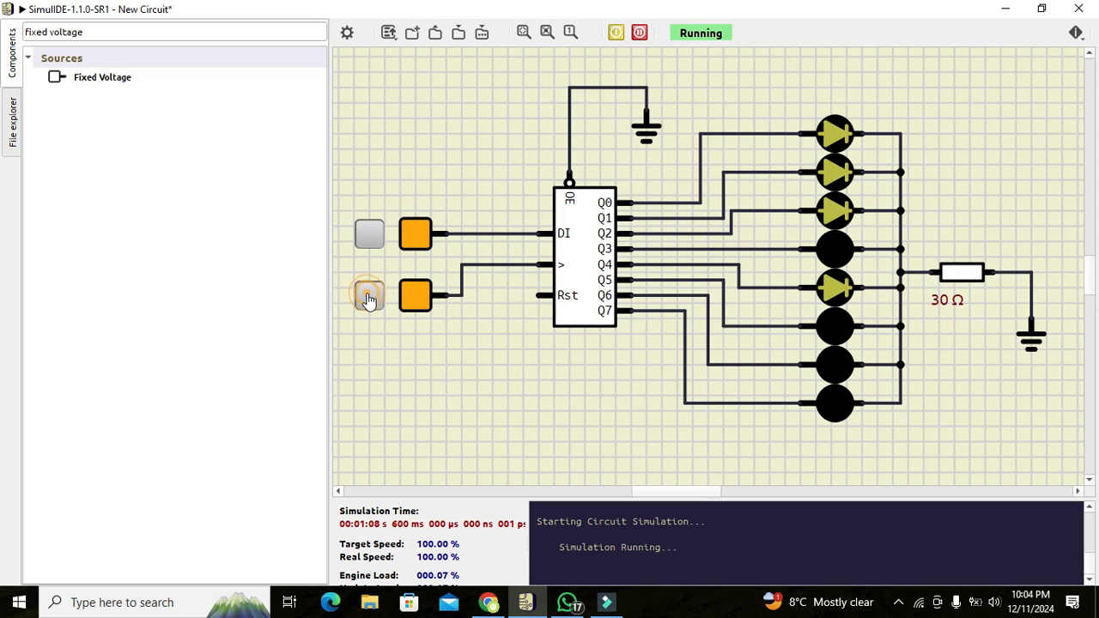
{"action": "left_click", "coordinate": [368, 299]}
{"action": "left_click", "coordinate": [368, 299]}
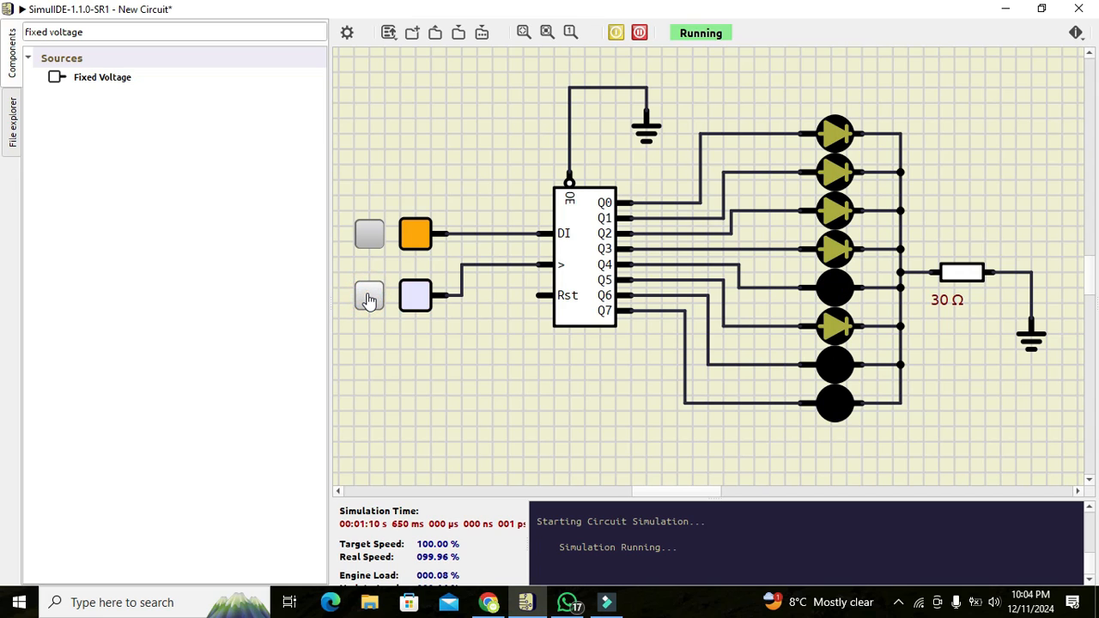